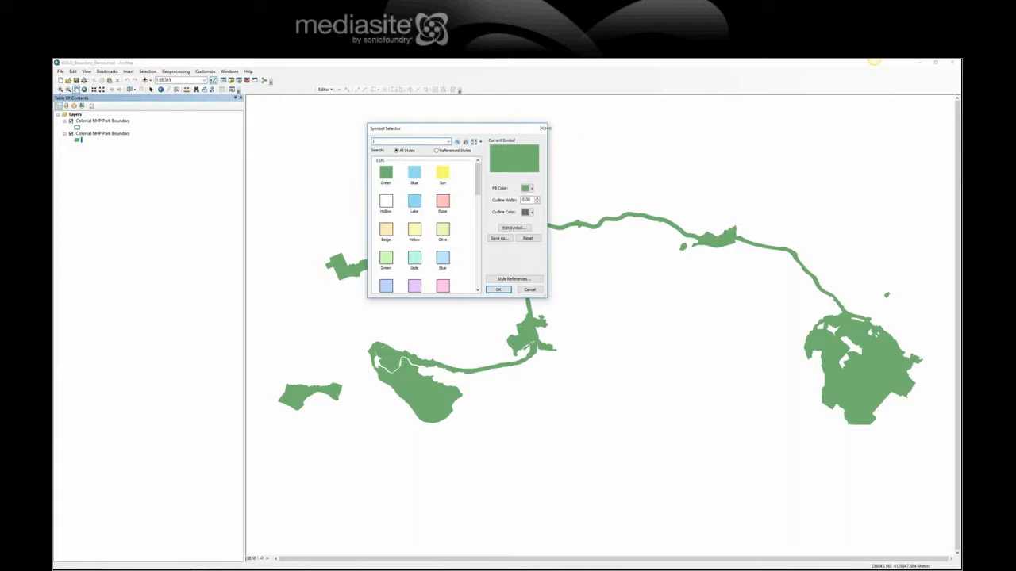
Step: Close the Symbol Selector, then hide and remove the duplicate green-filled boundary layer
{"action": "left_click", "coordinate": [541, 128]}
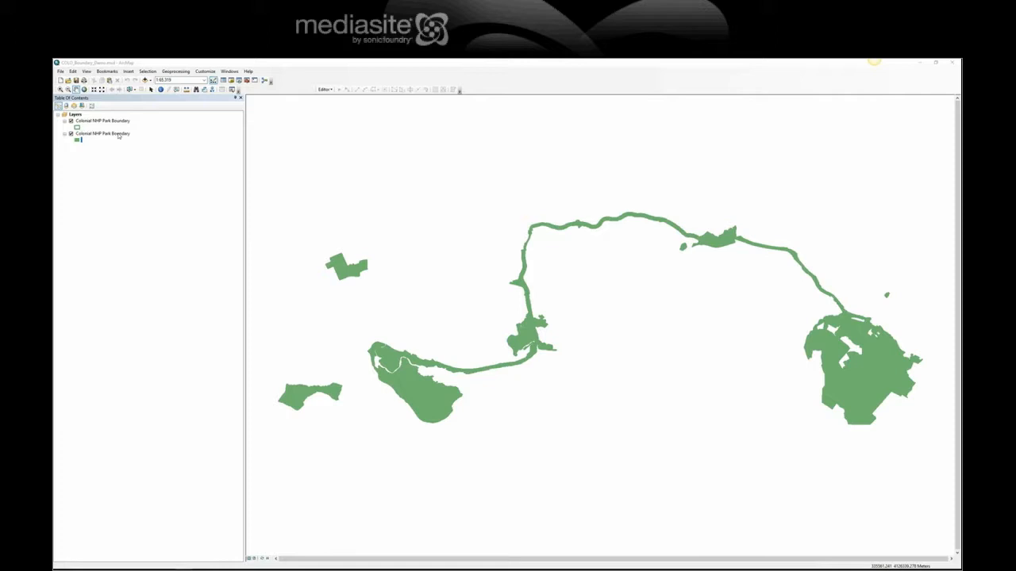
{"action": "right_click", "coordinate": [118, 136]}
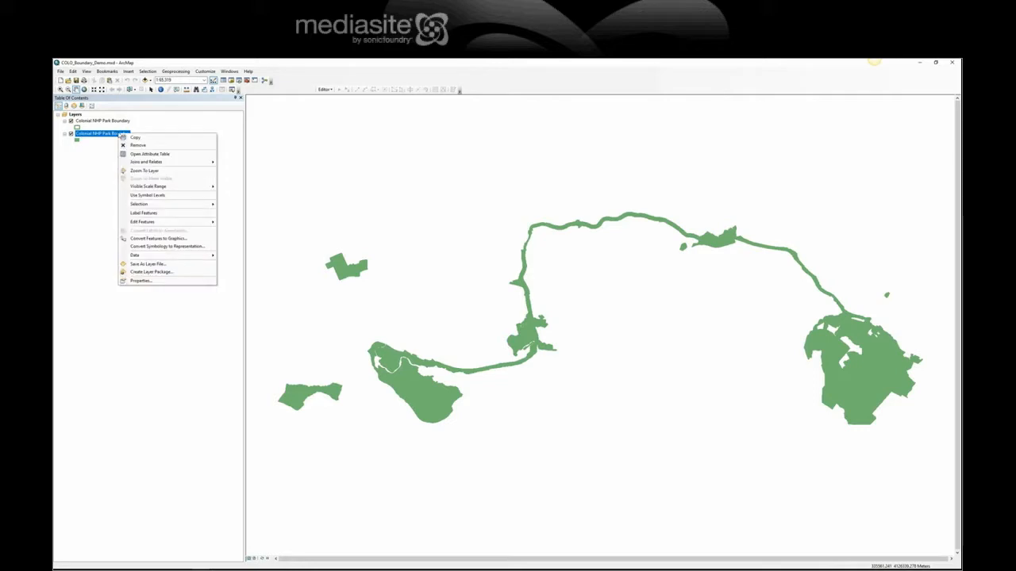
{"action": "left_click", "coordinate": [70, 133]}
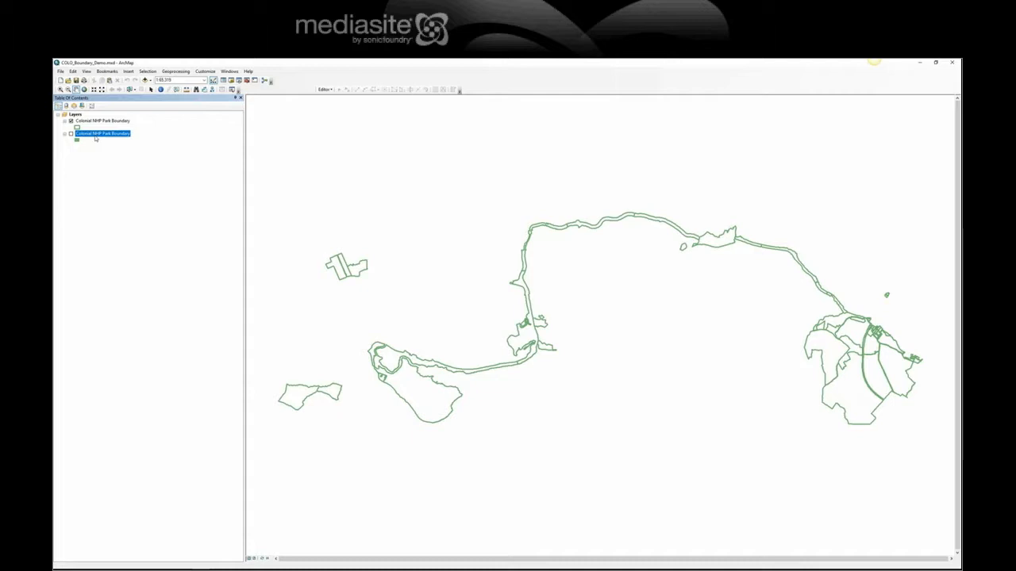
{"action": "right_click", "coordinate": [96, 137]}
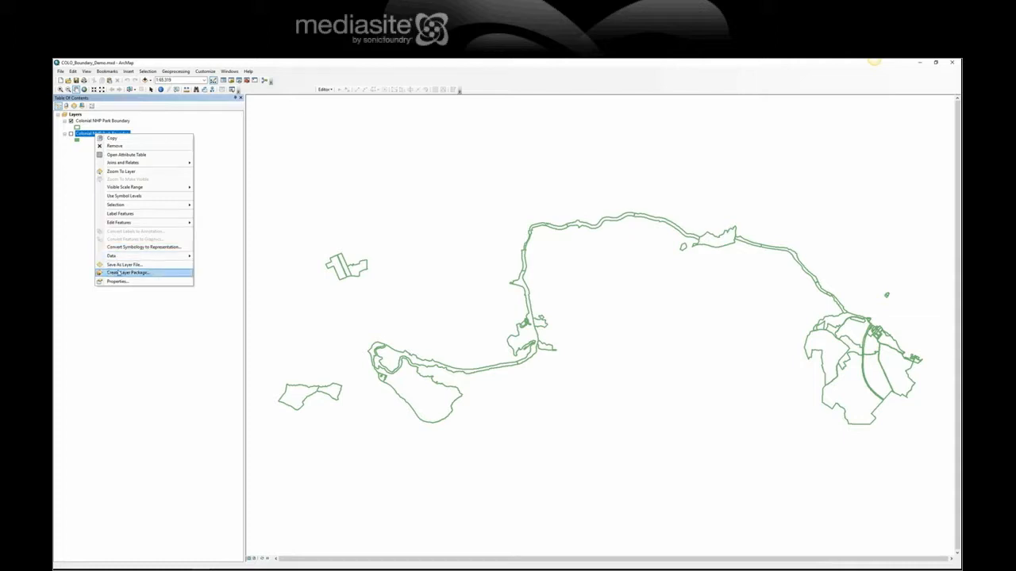
{"action": "left_click", "coordinate": [115, 146]}
Step: Save the map document as a new copy named COLO_Boundary_In_Demo.mxd
{"action": "left_click", "coordinate": [60, 70]}
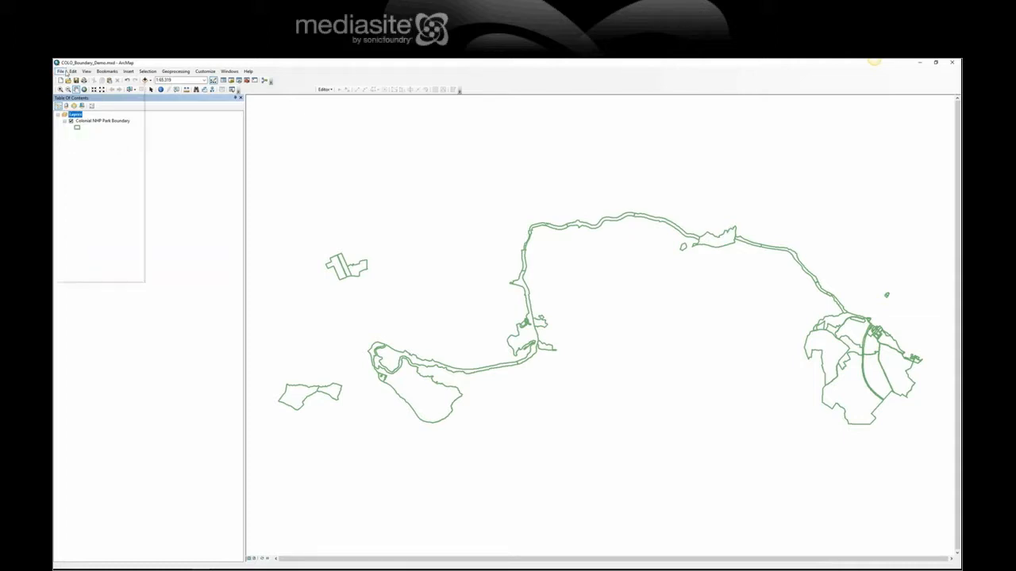
{"action": "left_click", "coordinate": [74, 104]}
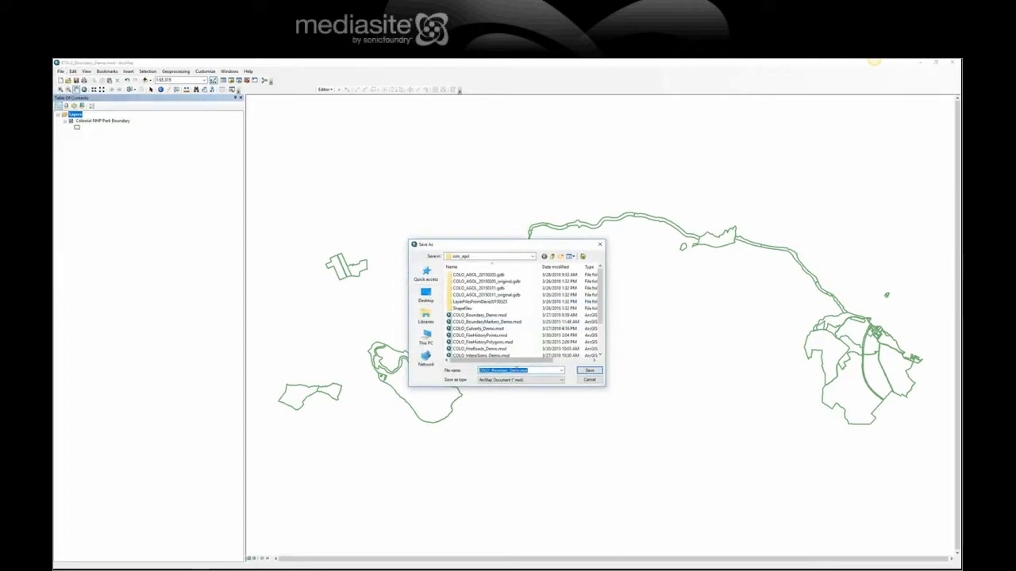
{"action": "left_click", "coordinate": [508, 370]}
{"action": "type", "text": "_b3"}
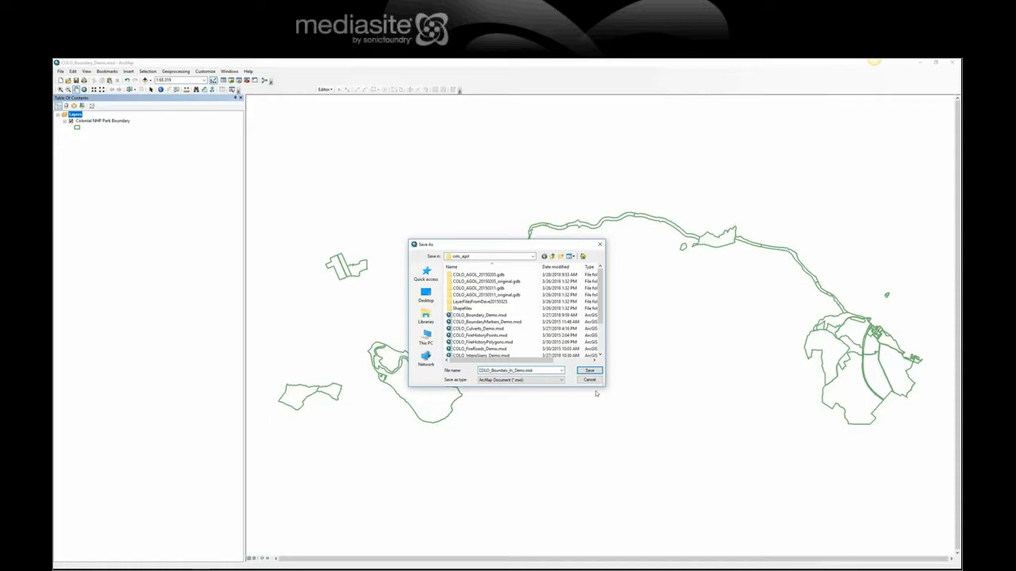
{"action": "left_click", "coordinate": [589, 371]}
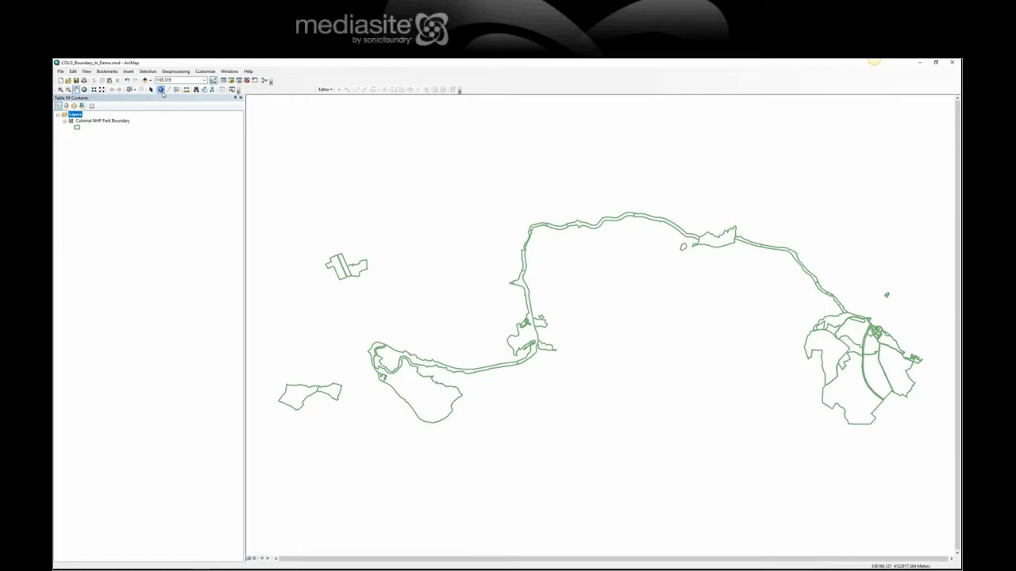
Step: Identify the southern peninsula polygon to check its boundary attributes
{"action": "left_click", "coordinate": [160, 89]}
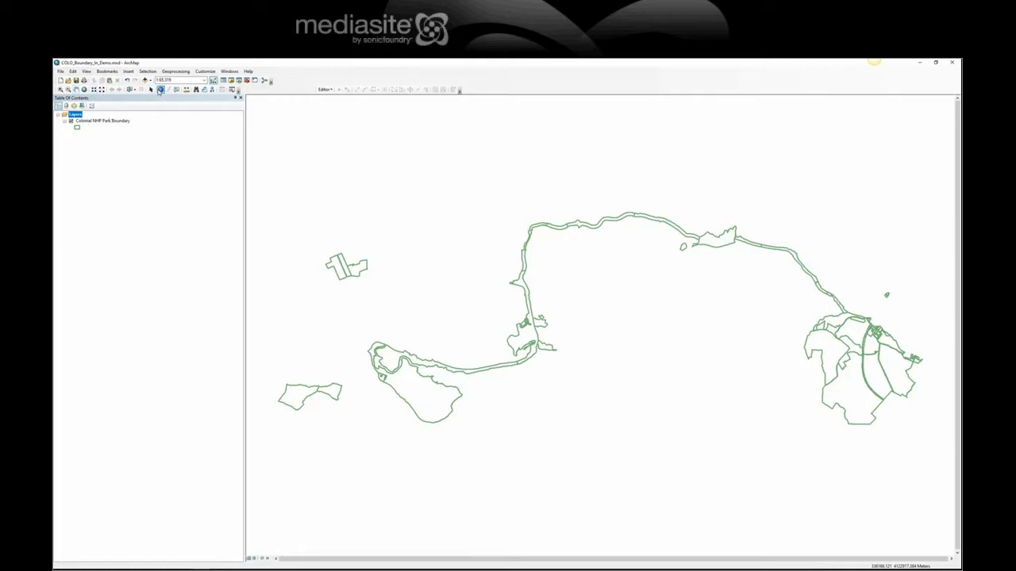
{"action": "left_click", "coordinate": [422, 399]}
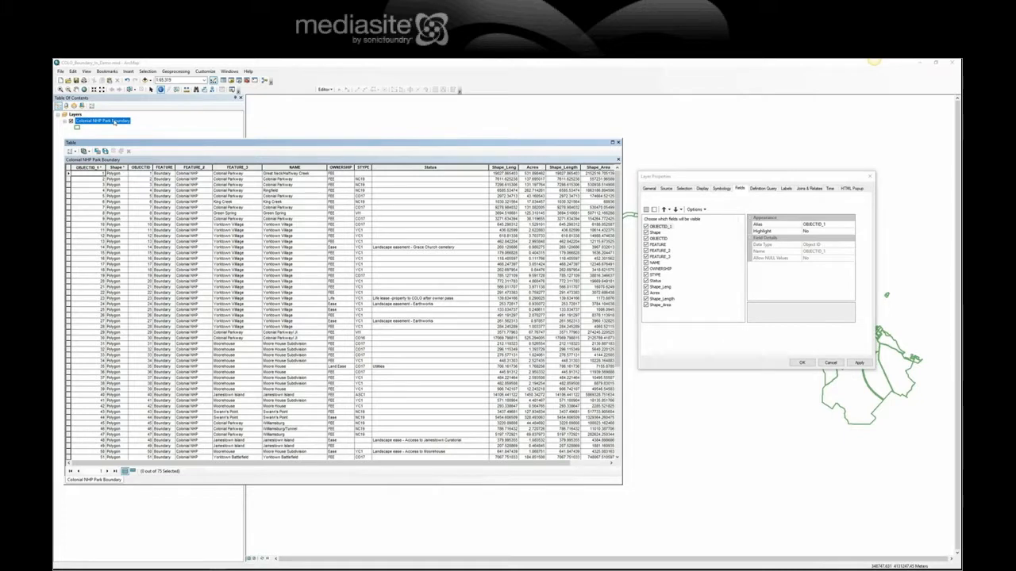
Step: Hide the FEATURE and FEATURE_2 fields and alias FEATURE_3 as 'Unit Name'
{"action": "left_click", "coordinate": [687, 177]}
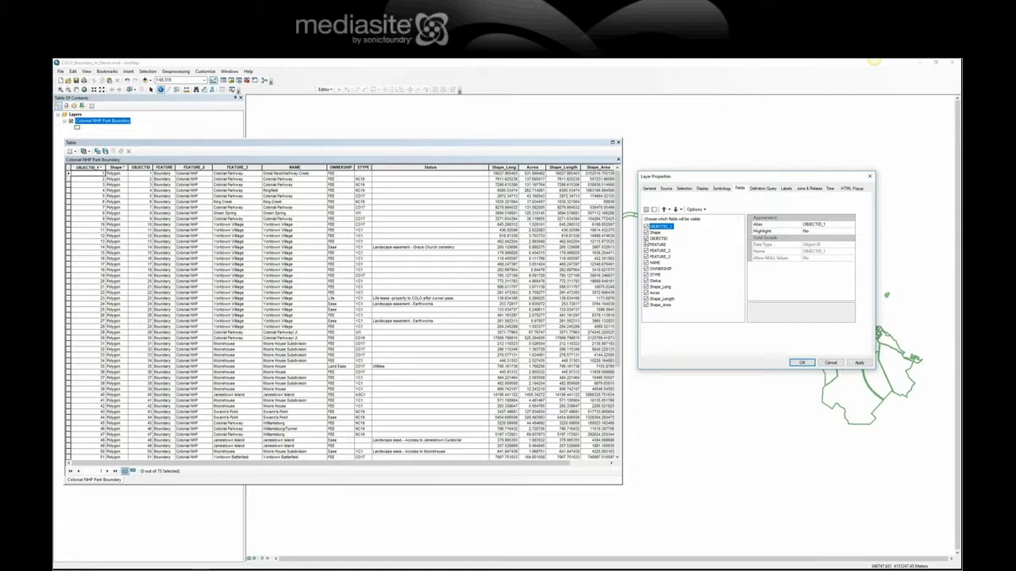
{"action": "left_click", "coordinate": [646, 244]}
{"action": "left_click", "coordinate": [646, 251]}
{"action": "left_click", "coordinate": [658, 256]}
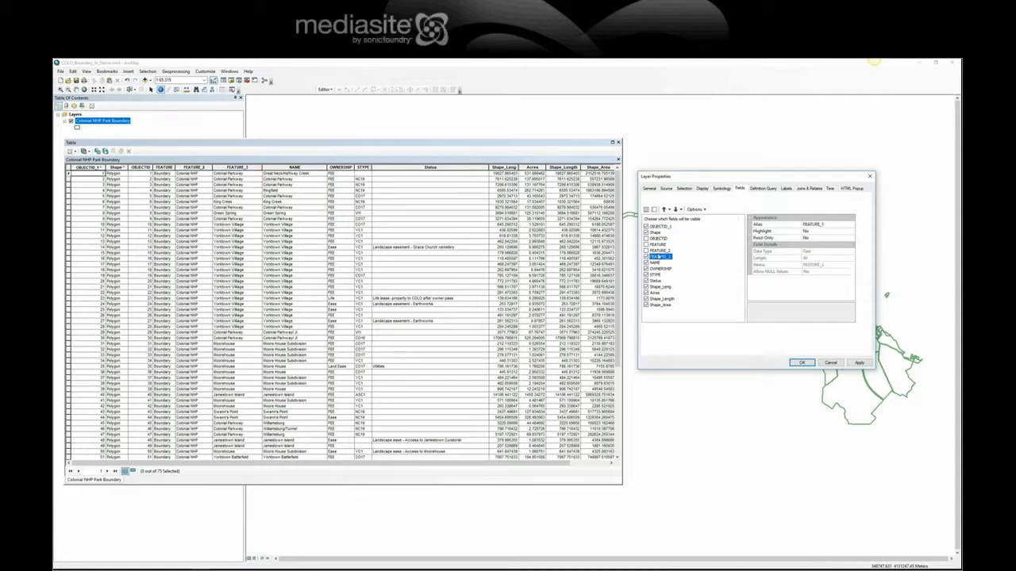
{"action": "left_click", "coordinate": [794, 226]}
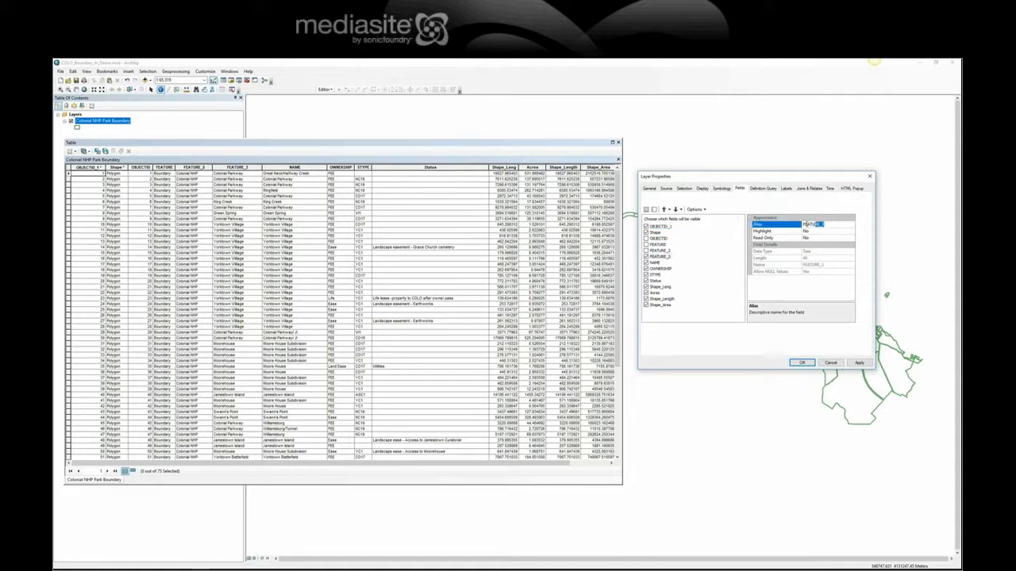
{"action": "type", "text": "Unit Name"}
Step: Alias NAME as 'Name', hide STYPE, Status, Shape_Leng and Shape_Area, and apply
{"action": "left_click", "coordinate": [656, 264]}
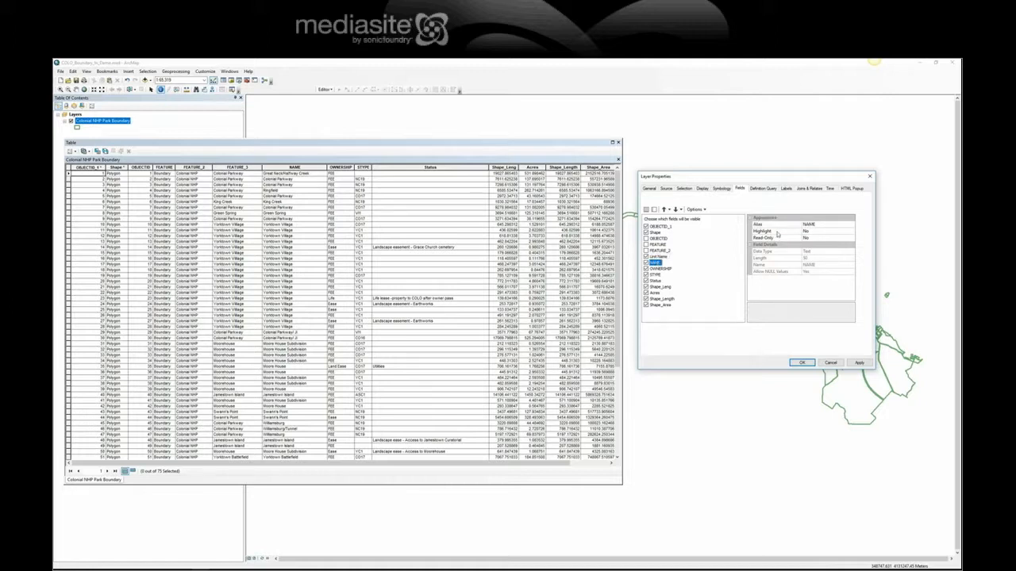
{"action": "left_click", "coordinate": [808, 225]}
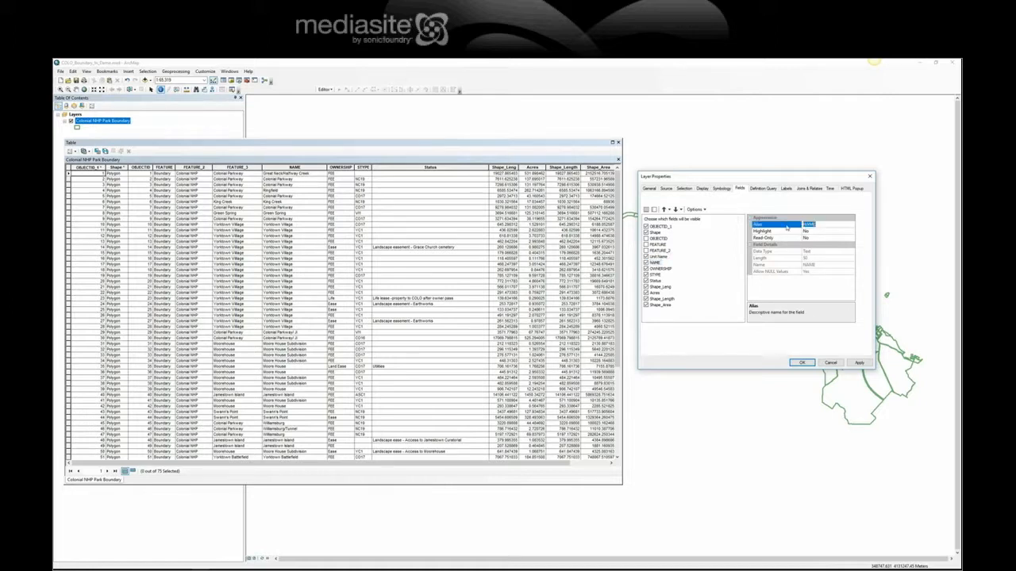
{"action": "type", "text": "Name"}
{"action": "left_click", "coordinate": [652, 263]}
{"action": "left_click", "coordinate": [646, 275]}
{"action": "left_click", "coordinate": [646, 281]}
{"action": "left_click", "coordinate": [647, 287]}
{"action": "left_click", "coordinate": [646, 305]}
{"action": "left_click", "coordinate": [656, 292]}
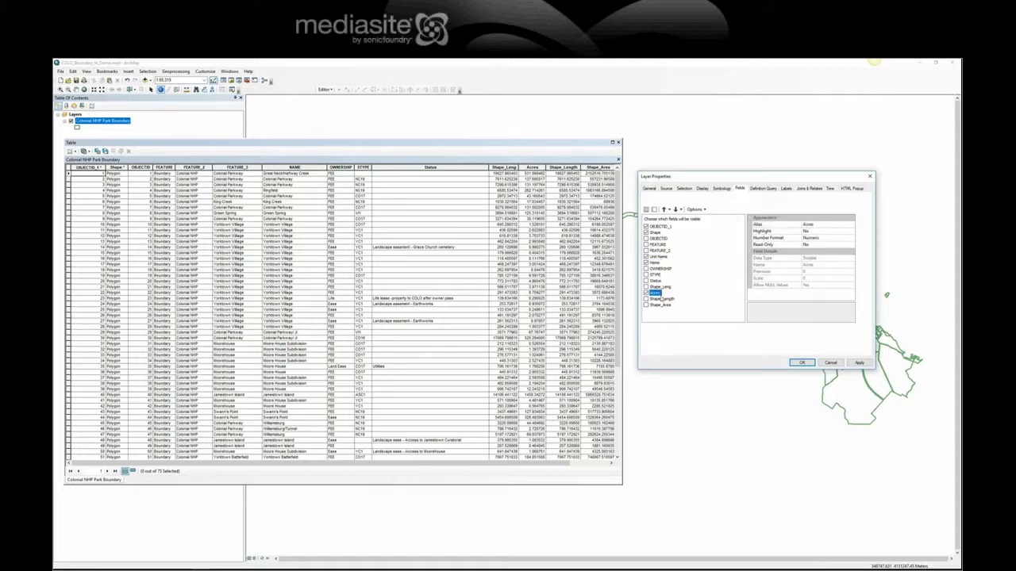
{"action": "left_click", "coordinate": [859, 363]}
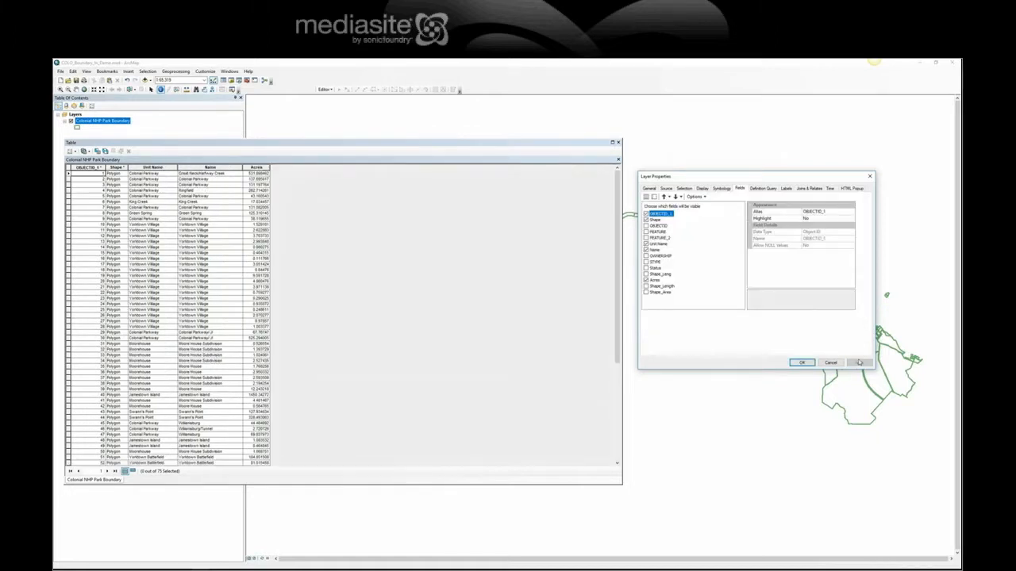
Step: Close the field settings, narrow the attribute table, and identify Jamestown Island
{"action": "left_click", "coordinate": [801, 363]}
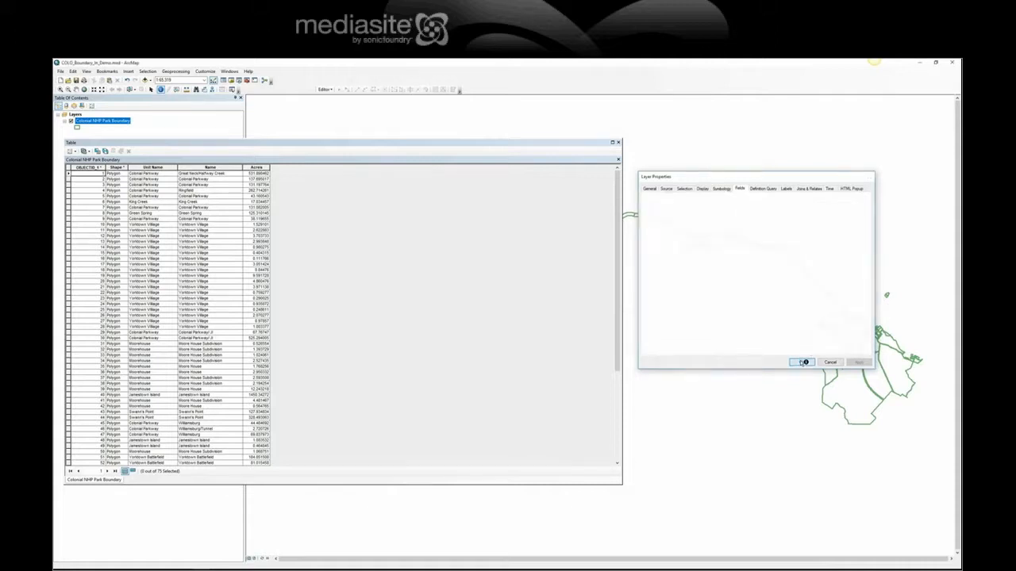
{"action": "left_click_drag", "start_coordinate": [621, 395], "coordinate": [284, 394]}
{"action": "left_click", "coordinate": [160, 89]}
{"action": "left_click", "coordinate": [420, 390]}
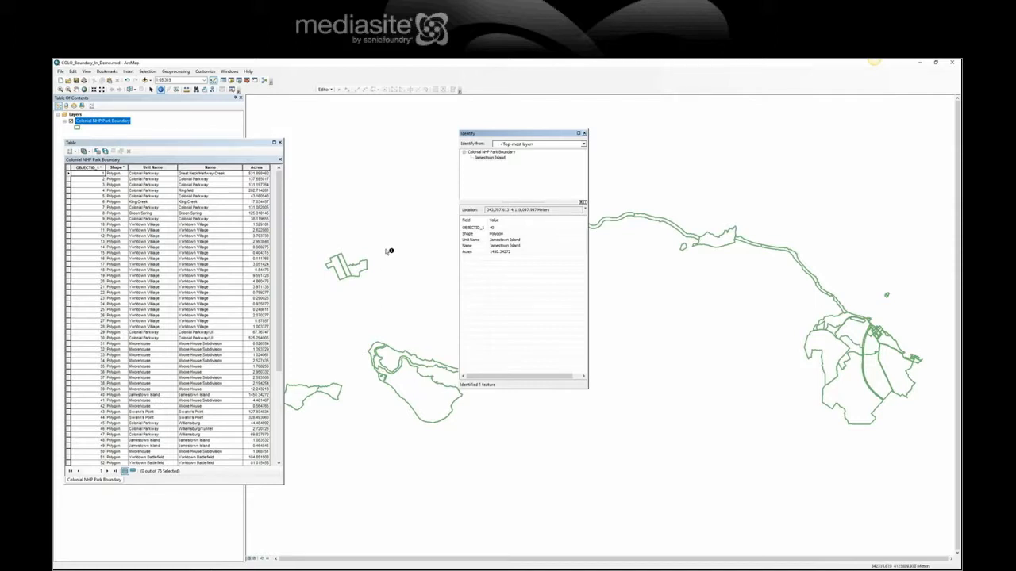
Step: Close the Identify results and the attribute table
{"action": "left_click", "coordinate": [585, 133]}
{"action": "left_click", "coordinate": [266, 142]}
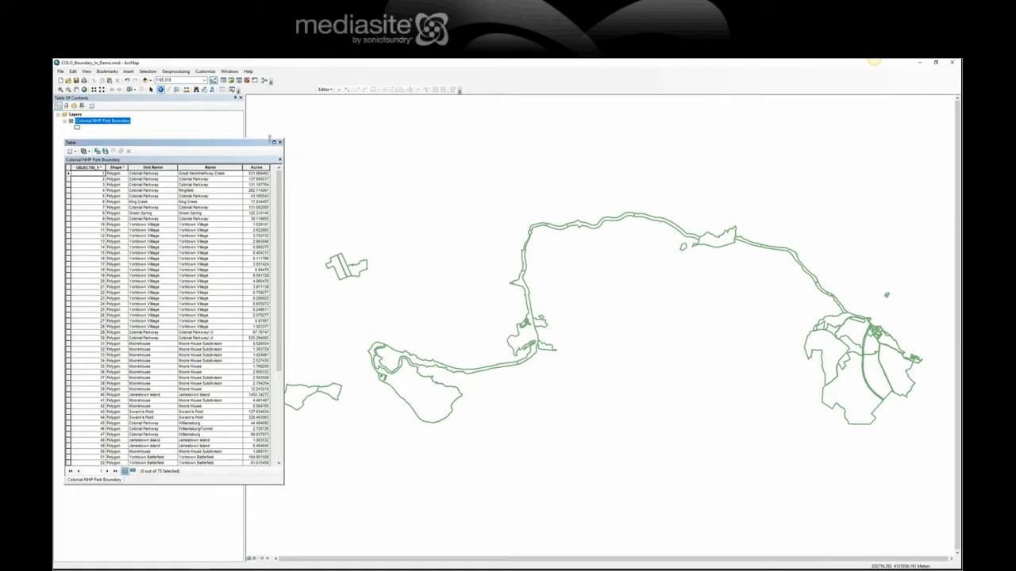
{"action": "left_click", "coordinate": [279, 142]}
{"action": "left_click", "coordinate": [61, 71]}
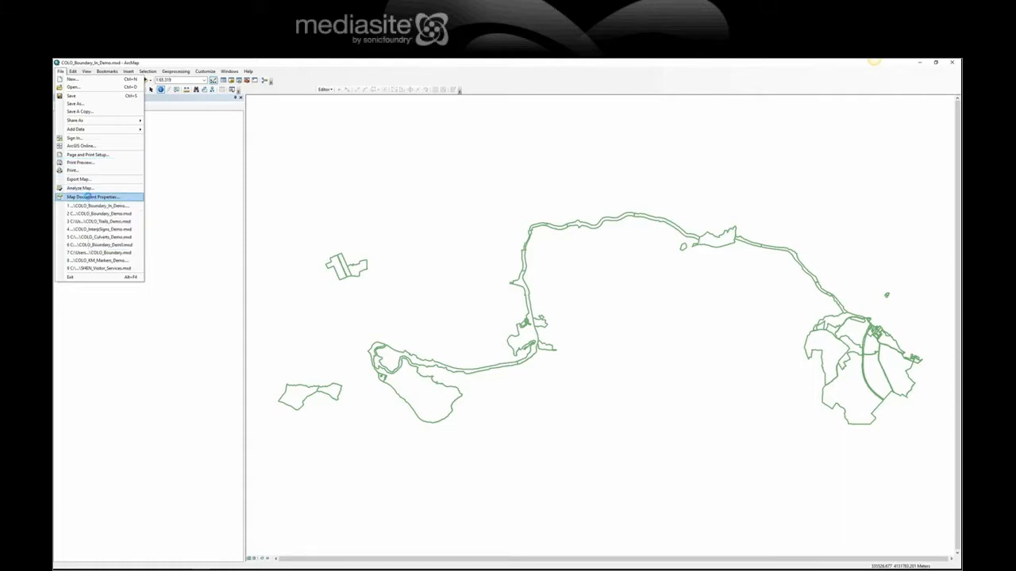
Step: Title the map document 'Park Boundary (Line)', regenerate its thumbnail, and apply the properties
{"action": "left_click", "coordinate": [90, 197]}
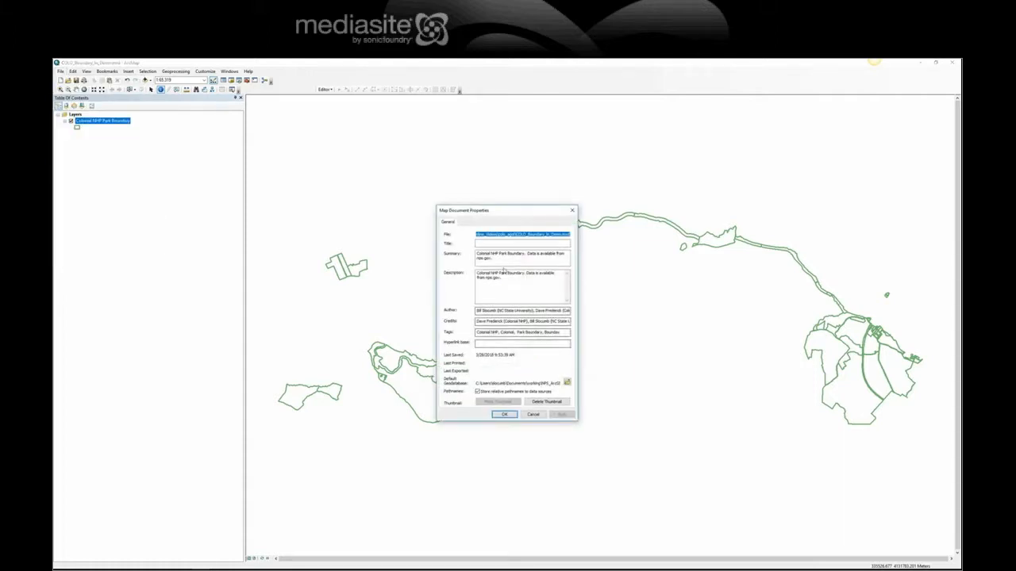
{"action": "left_click", "coordinate": [490, 243]}
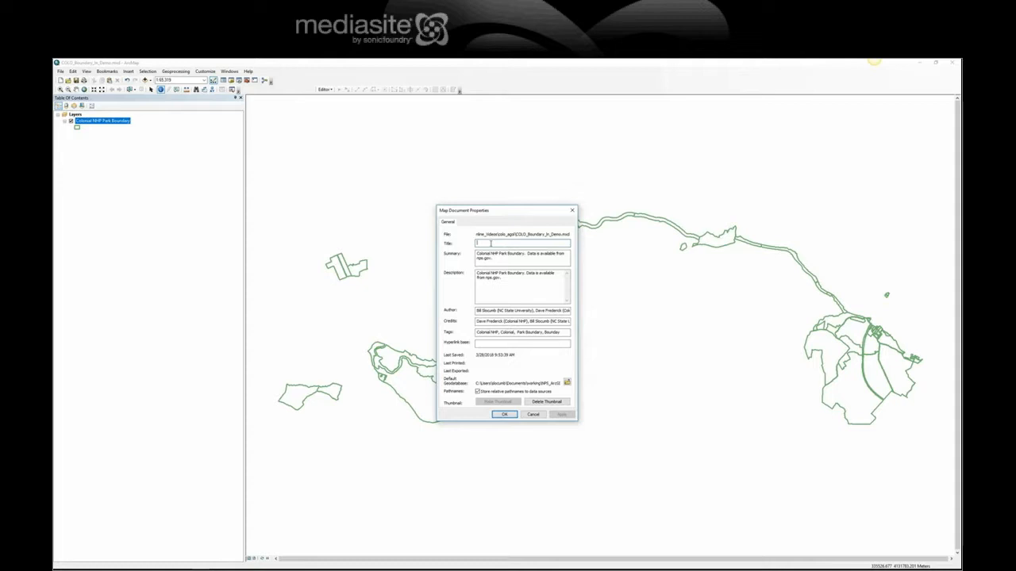
{"action": "type", "text": "Park Boundary (Line"}
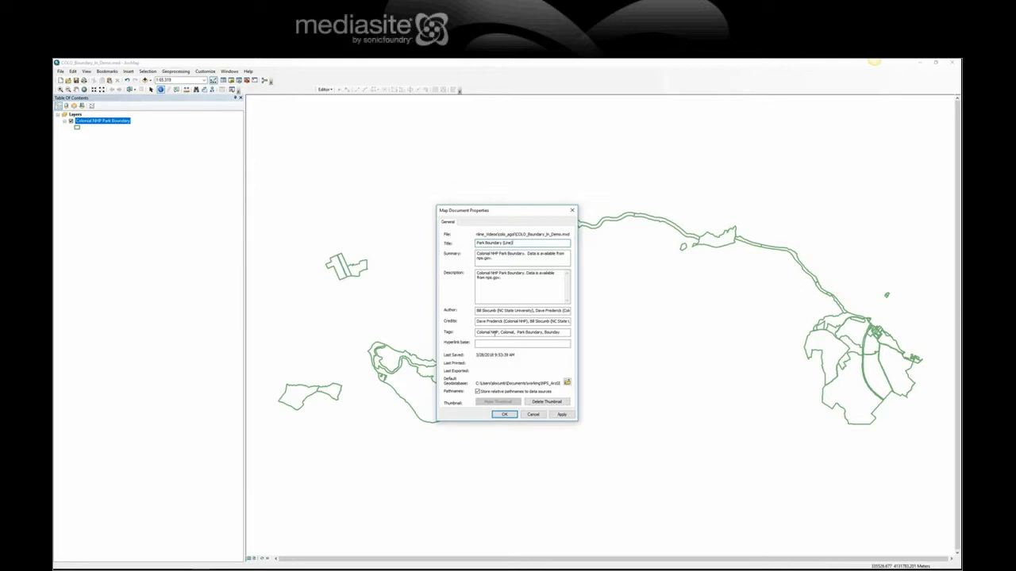
{"action": "left_click", "coordinate": [538, 402]}
{"action": "left_click", "coordinate": [505, 404]}
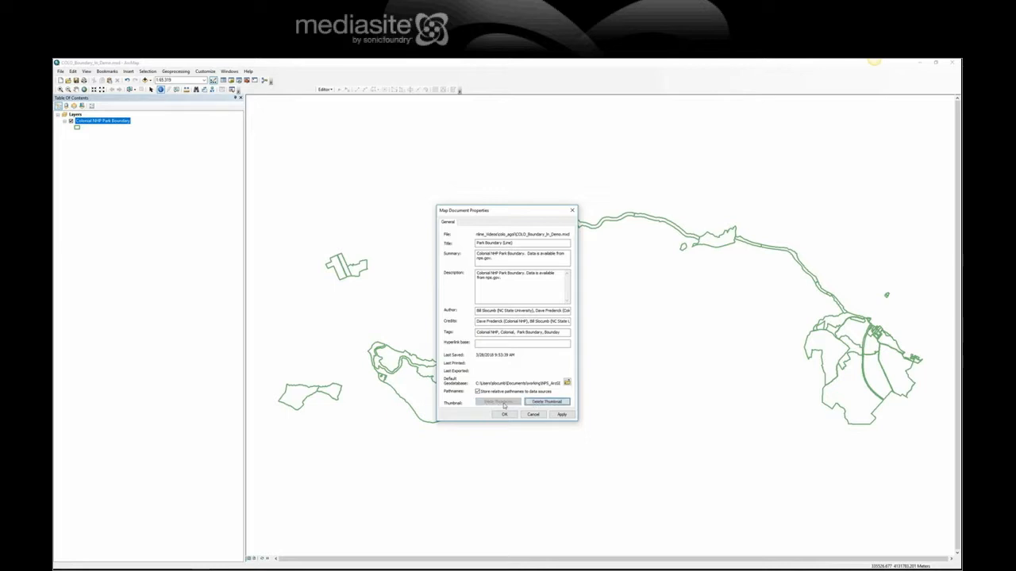
{"action": "left_click", "coordinate": [561, 415]}
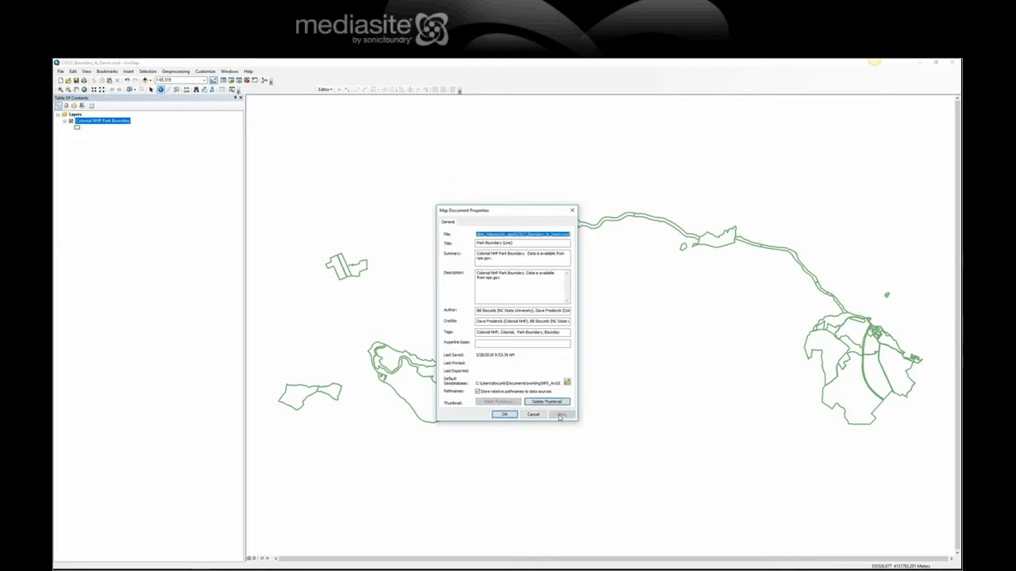
{"action": "left_click", "coordinate": [505, 415]}
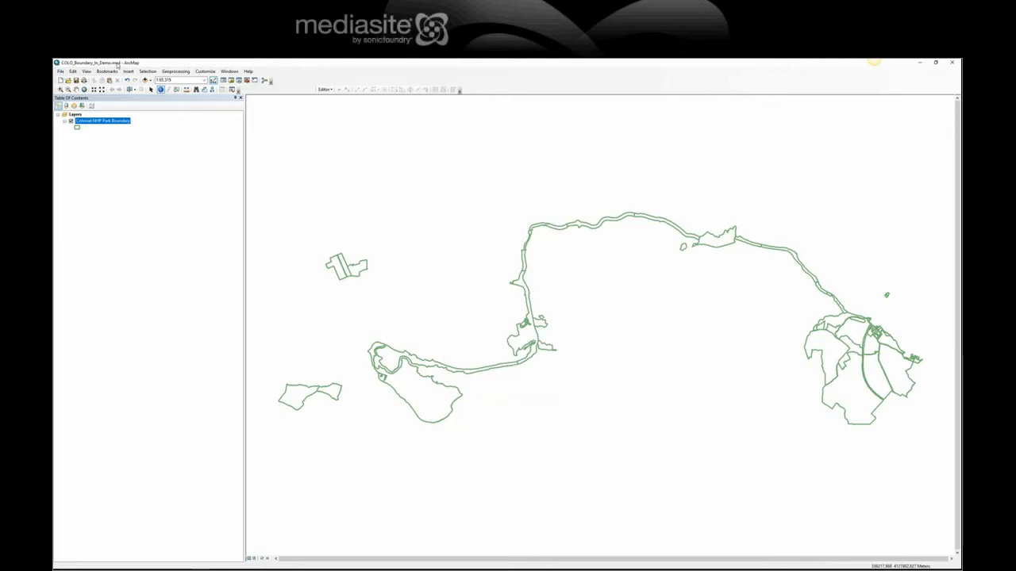
Step: Save the map document and identify the Jamestown Island and Ringfield park units
{"action": "left_click", "coordinate": [76, 81]}
{"action": "left_click", "coordinate": [424, 396]}
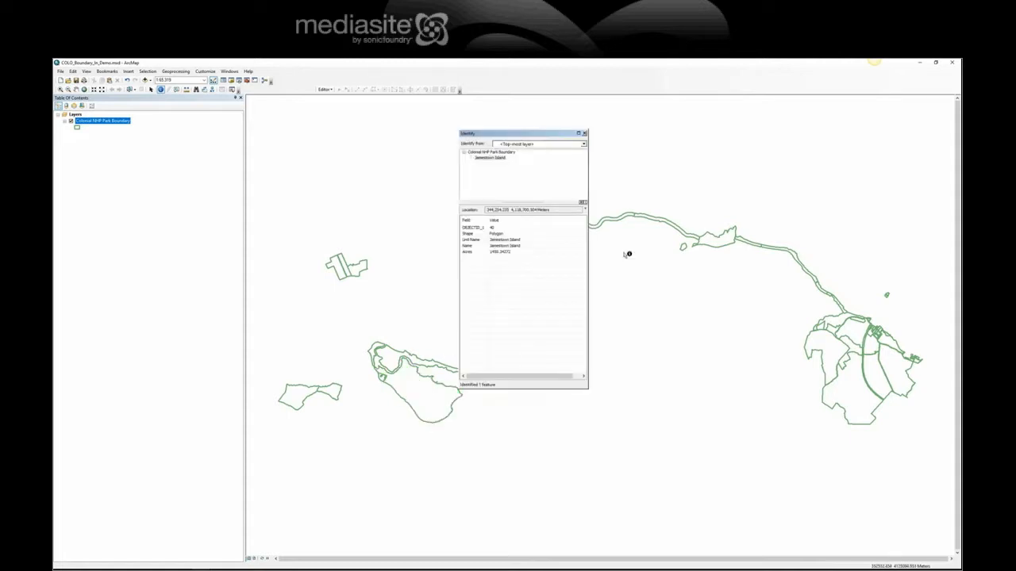
{"action": "left_click", "coordinate": [722, 237]}
{"action": "left_click", "coordinate": [584, 134]}
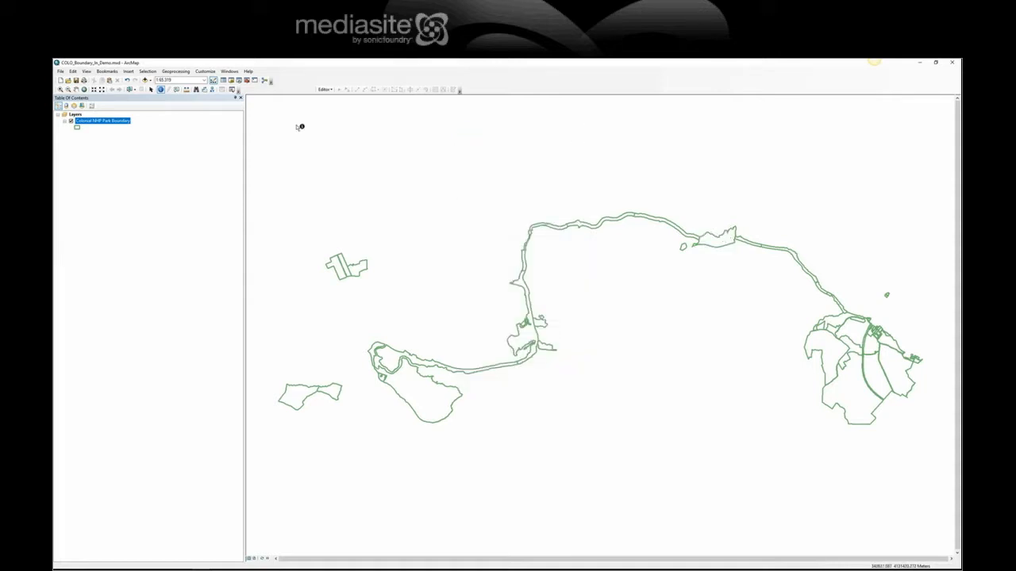
{"action": "left_click", "coordinate": [60, 71]}
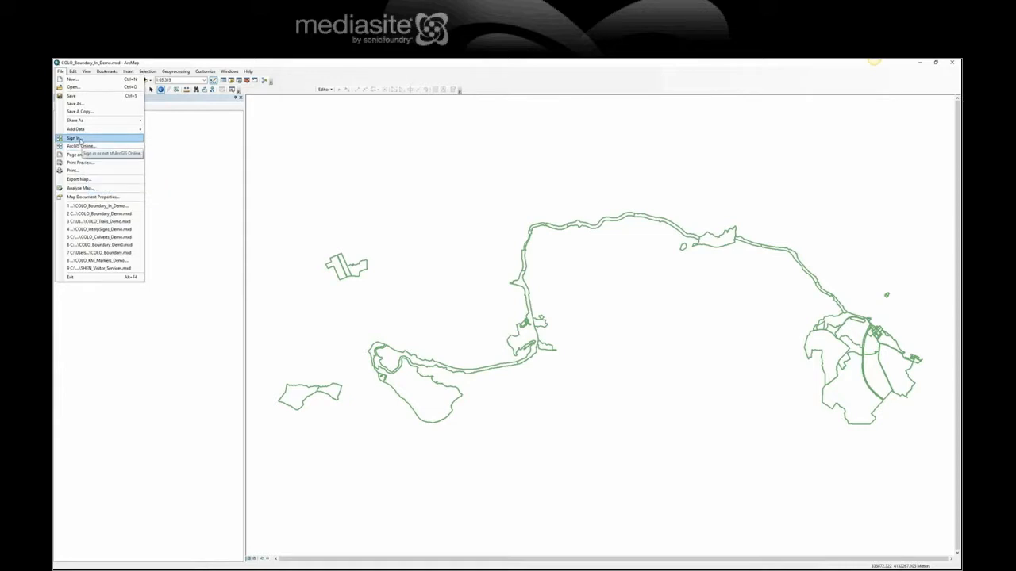
Step: Start the ArcGIS Online sign-in with Enterprise Login, reaching the organization URL box
{"action": "left_click", "coordinate": [80, 140]}
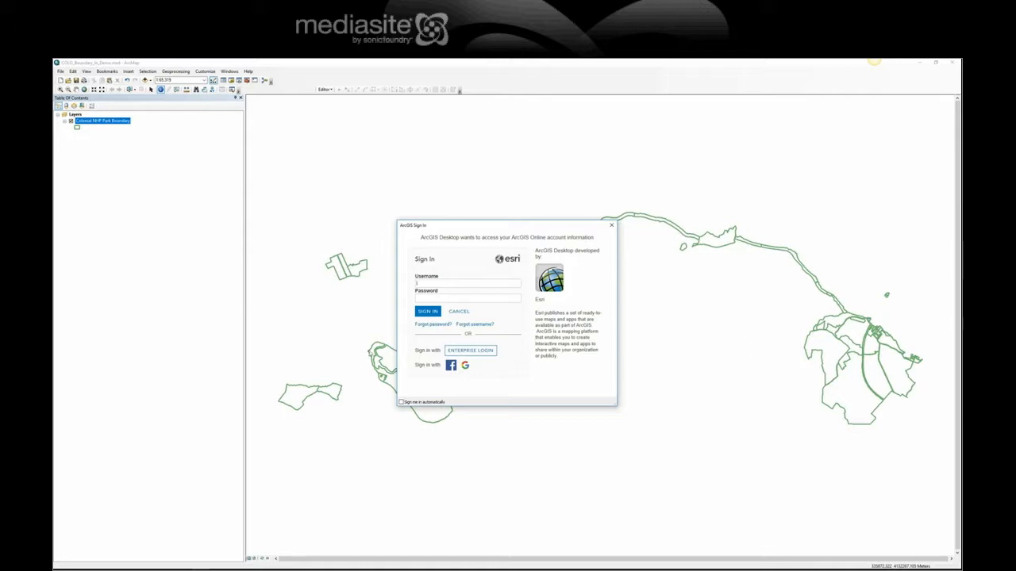
{"action": "left_click", "coordinate": [478, 354]}
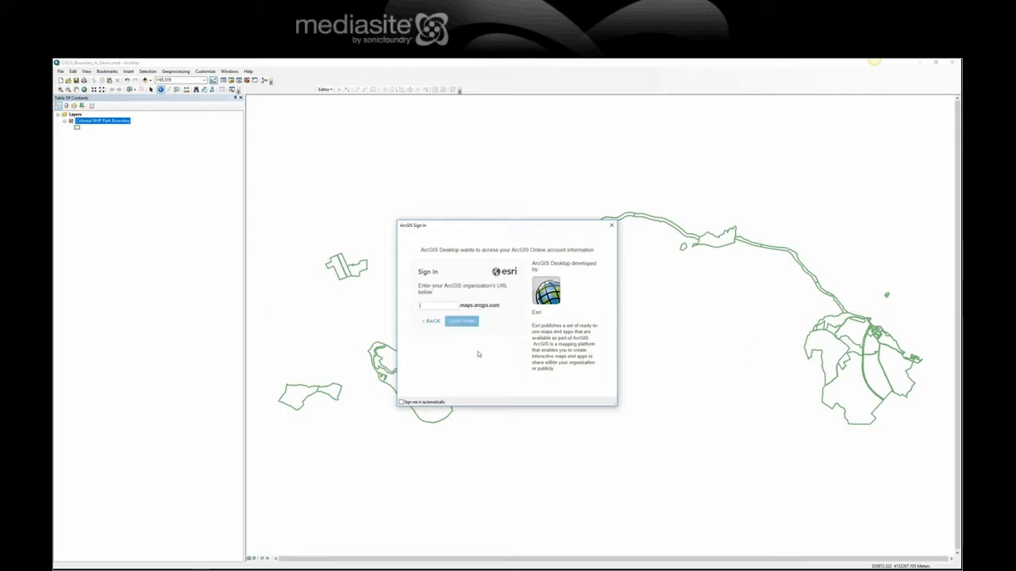
{"action": "left_click", "coordinate": [435, 307]}
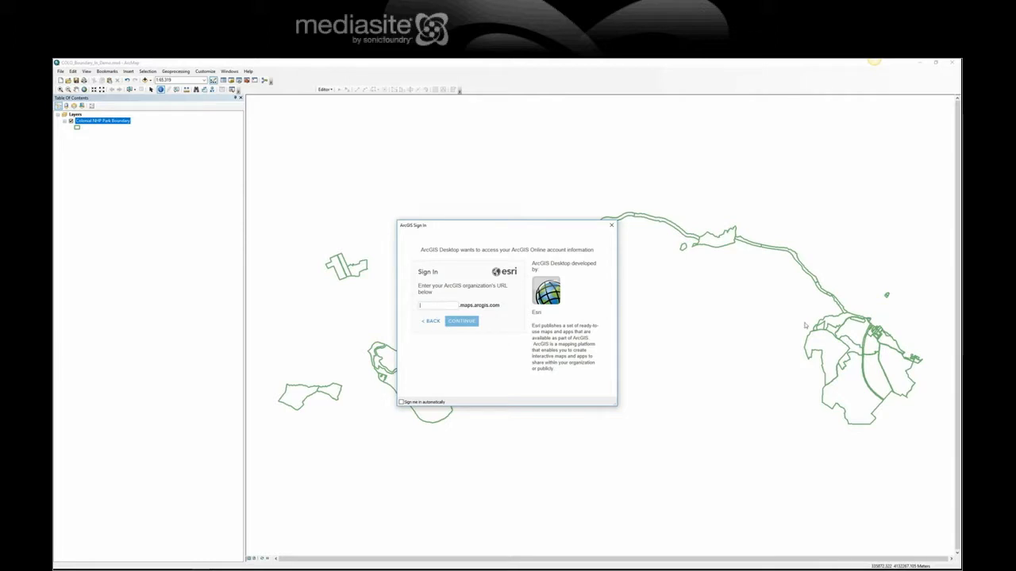
{"action": "left_click_drag", "start_coordinate": [961, 190], "coordinate": [311, 62]}
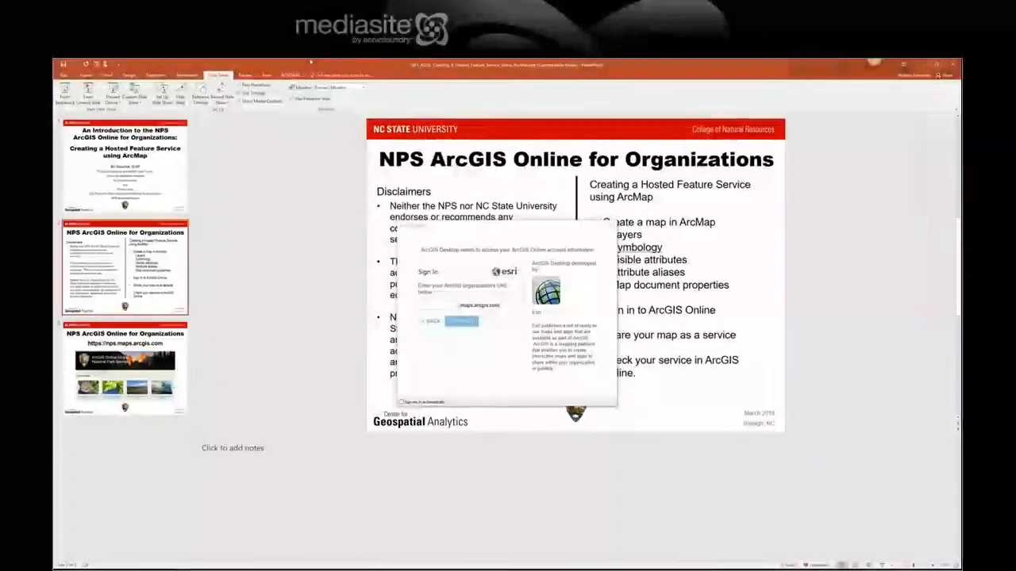
{"action": "left_click", "coordinate": [475, 223]}
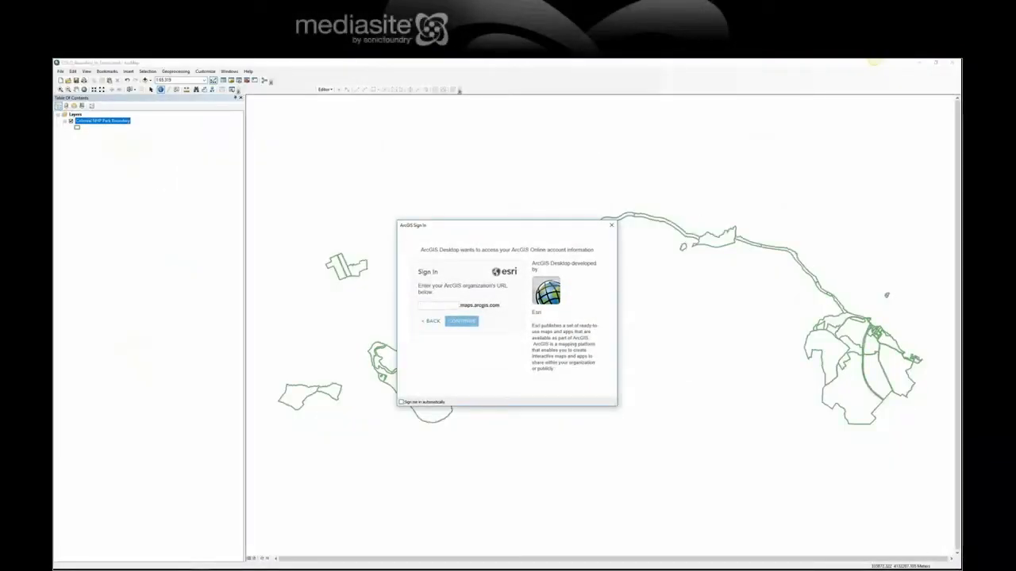
{"action": "key", "text": "alt+Tab"}
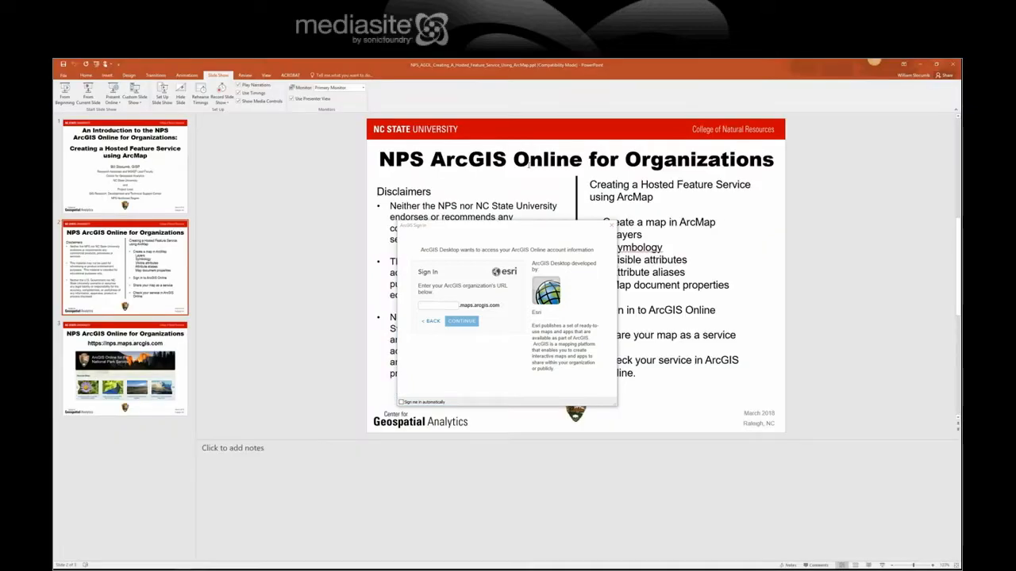
{"action": "left_click_drag", "start_coordinate": [539, 231], "coordinate": [245, 152]}
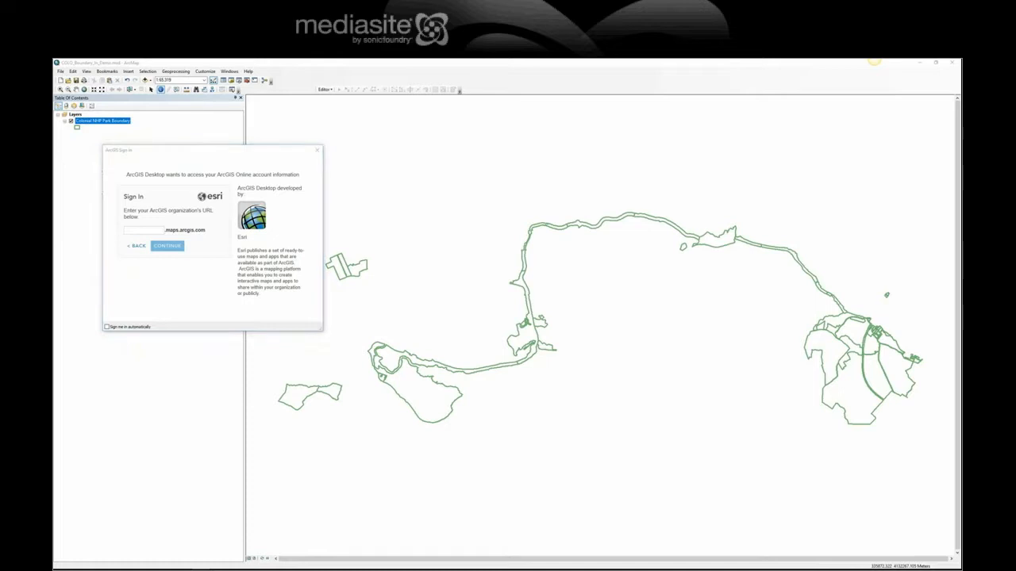
{"action": "key", "text": "alt+Tab"}
{"action": "scroll", "coordinate": [581, 264], "scroll_direction": "down", "scroll_amount": 1}
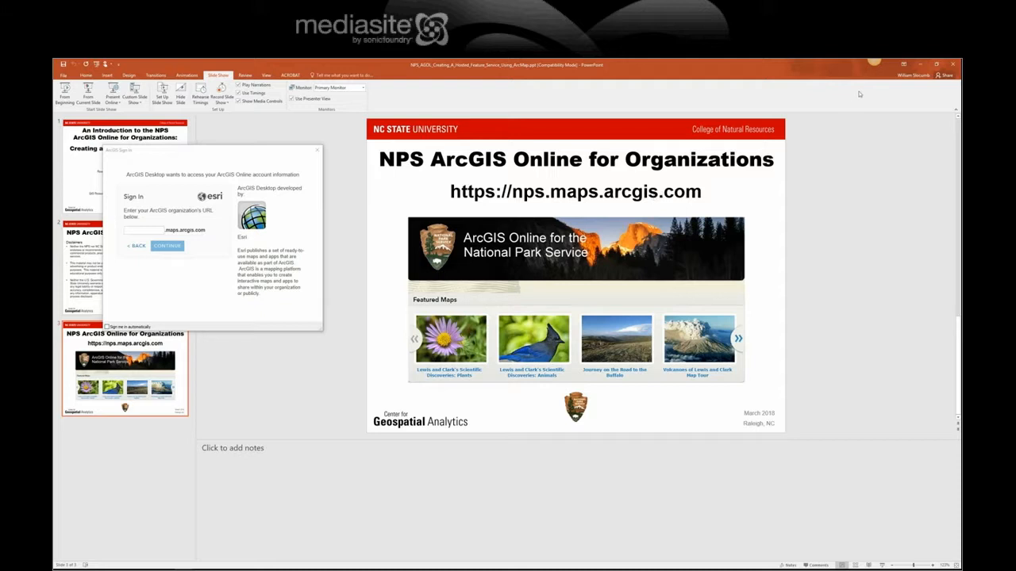
Step: Enter the nps organization URL in the sign-in box and continue
{"action": "left_click", "coordinate": [920, 64]}
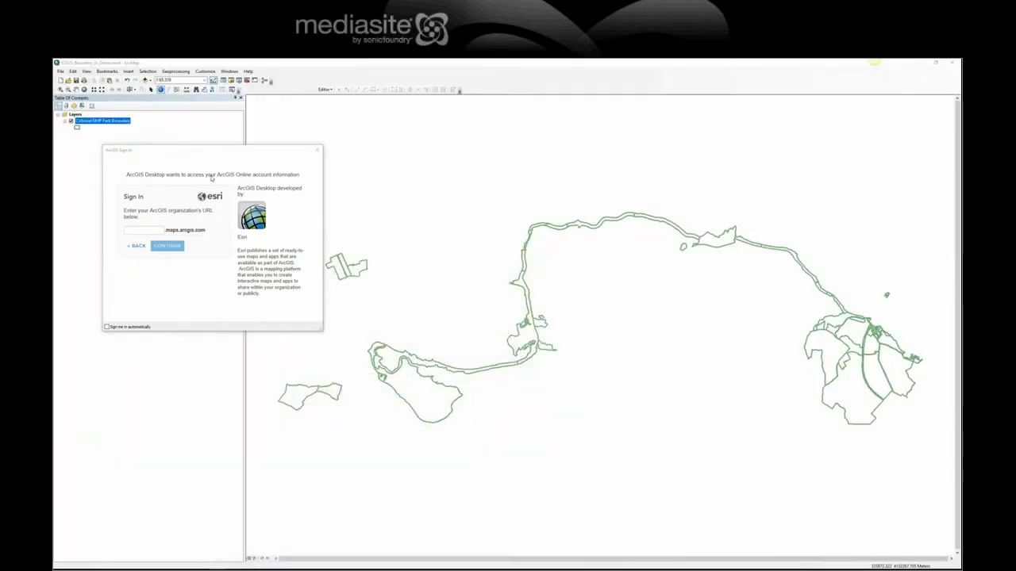
{"action": "left_click_drag", "start_coordinate": [215, 152], "coordinate": [578, 170]}
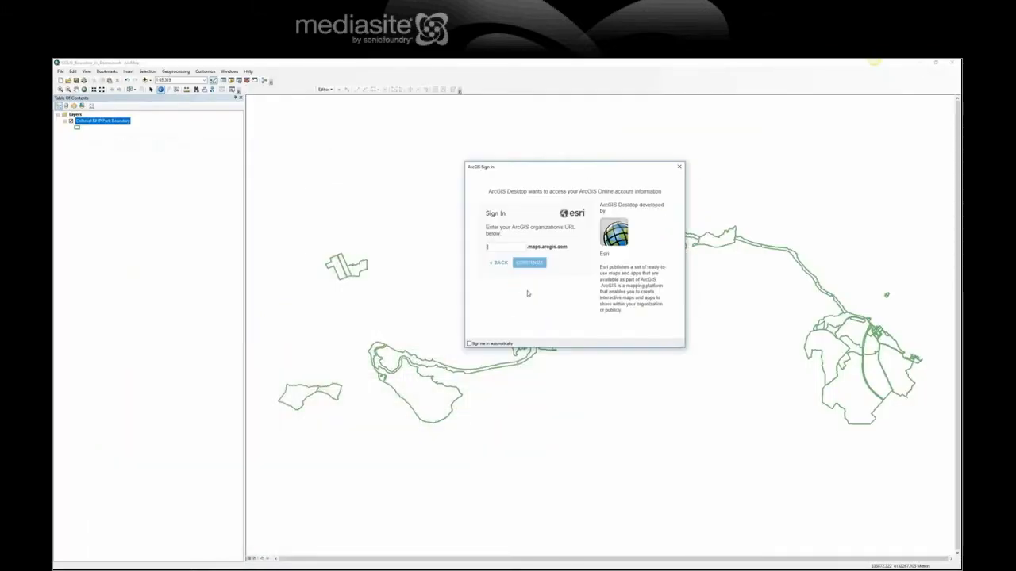
{"action": "left_click", "coordinate": [513, 249]}
{"action": "type", "text": "nps"}
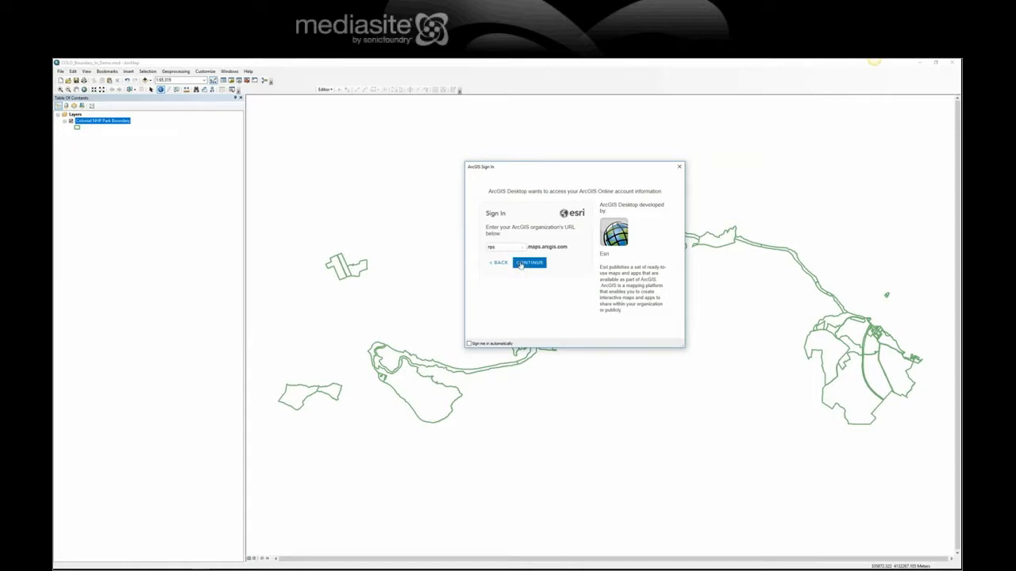
{"action": "left_click", "coordinate": [521, 265]}
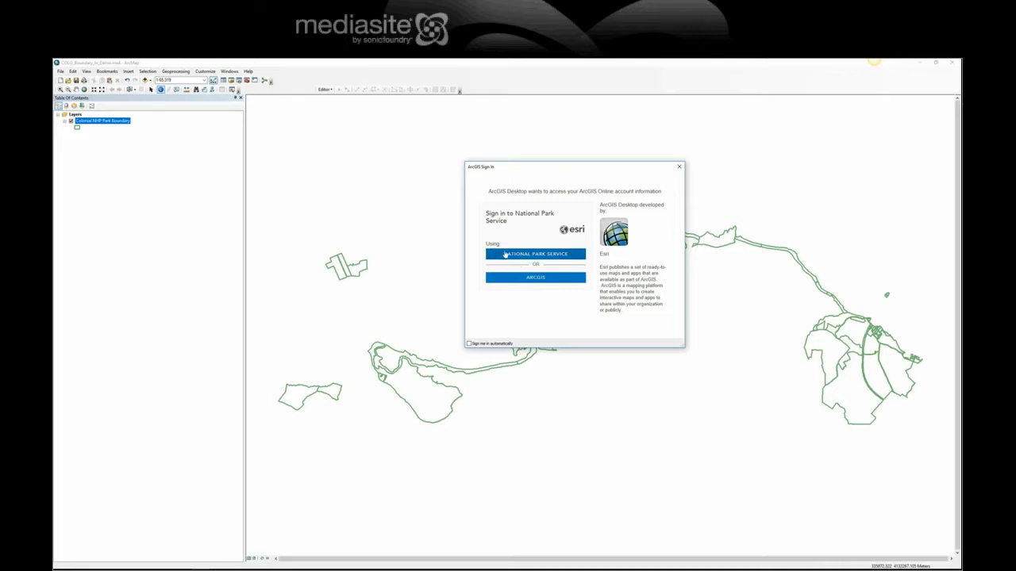
Step: Sign in as National Park Service with a PIV card, accepting the certificate and entering the PIN
{"action": "left_click", "coordinate": [554, 256]}
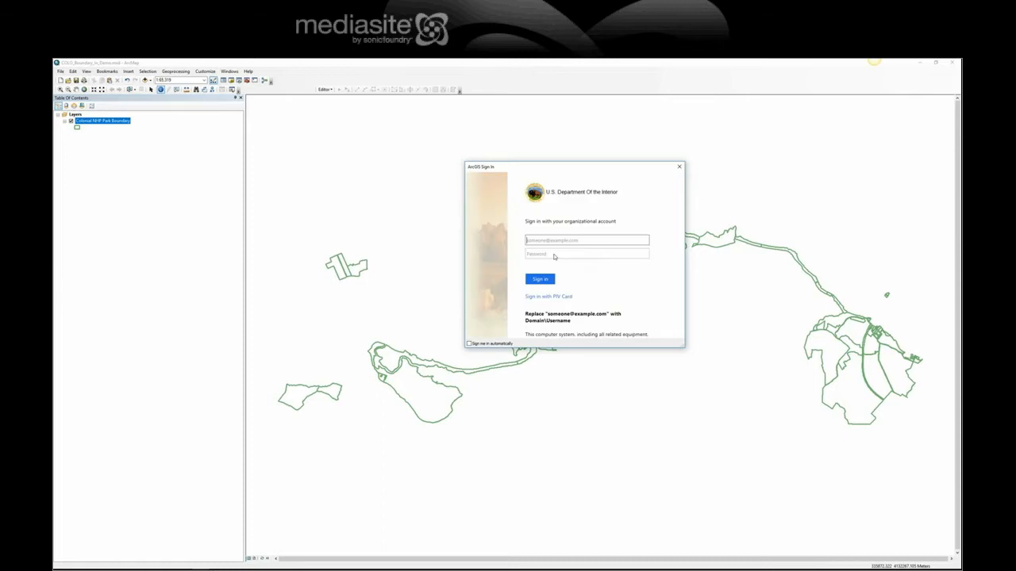
{"action": "left_click", "coordinate": [554, 298]}
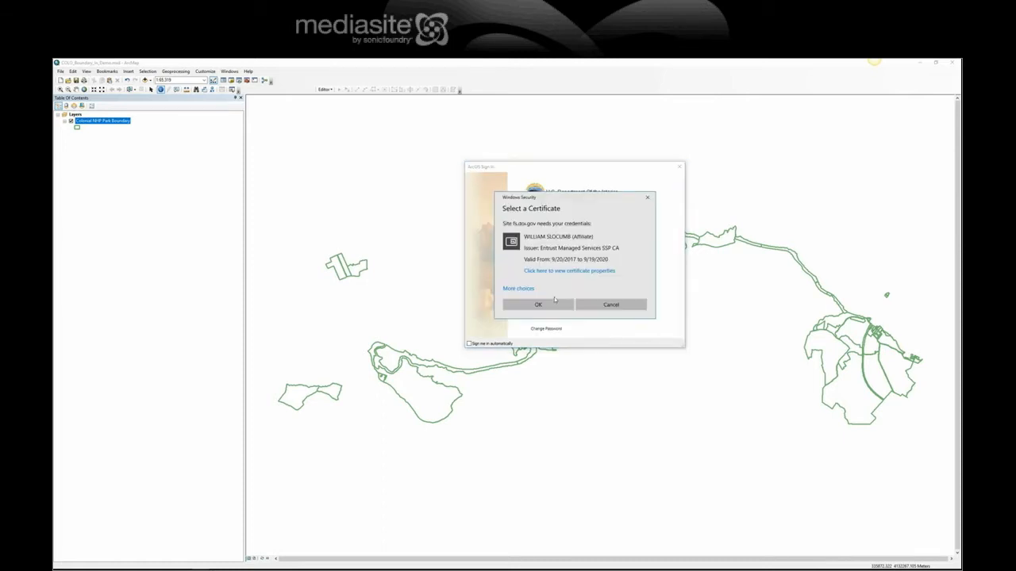
{"action": "left_click", "coordinate": [538, 305]}
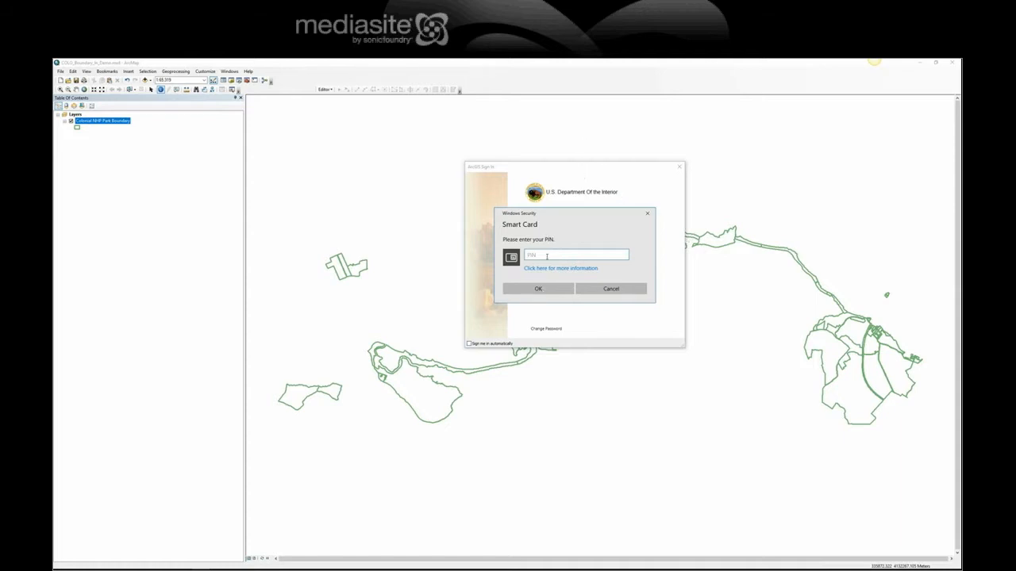
{"action": "type", "text": "1"}
{"action": "left_click", "coordinate": [543, 290]}
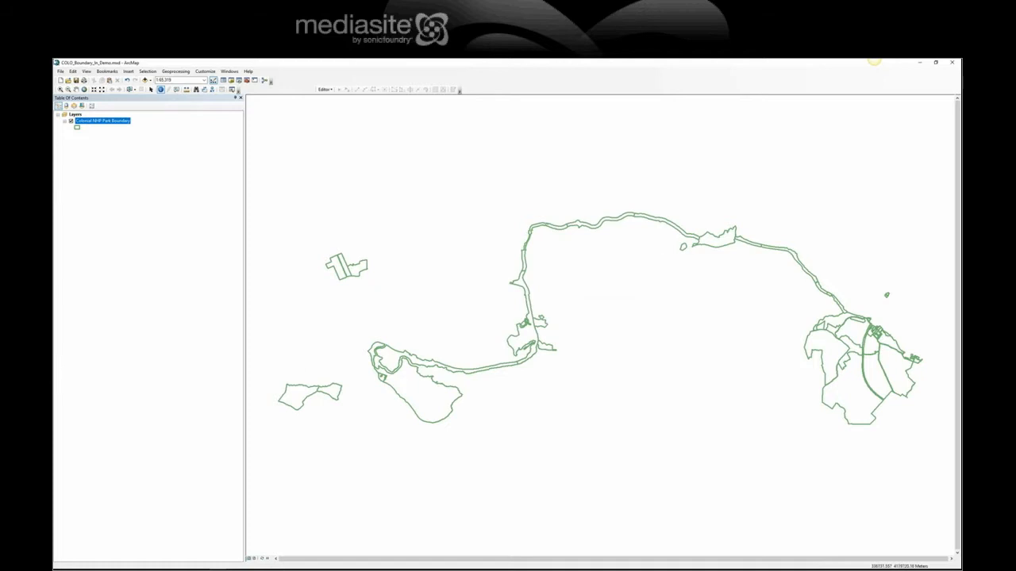
Step: Check the NPS ArcGIS Online sign-in under File, then begin sharing the map via Share As > Service
{"action": "left_click", "coordinate": [60, 71]}
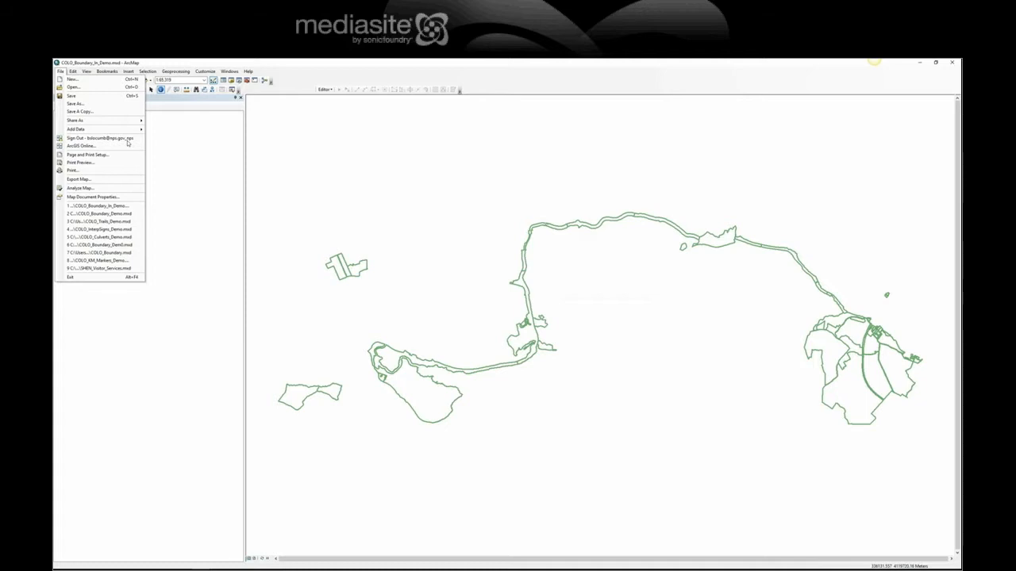
{"action": "left_click", "coordinate": [546, 80]}
{"action": "left_click", "coordinate": [60, 72]}
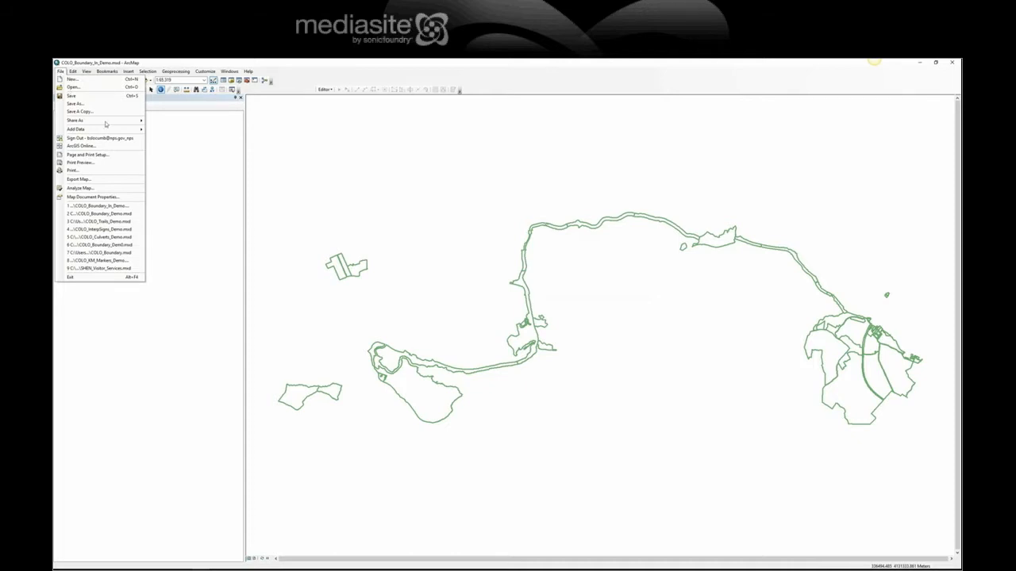
{"action": "mouse_move", "coordinate": [109, 123]}
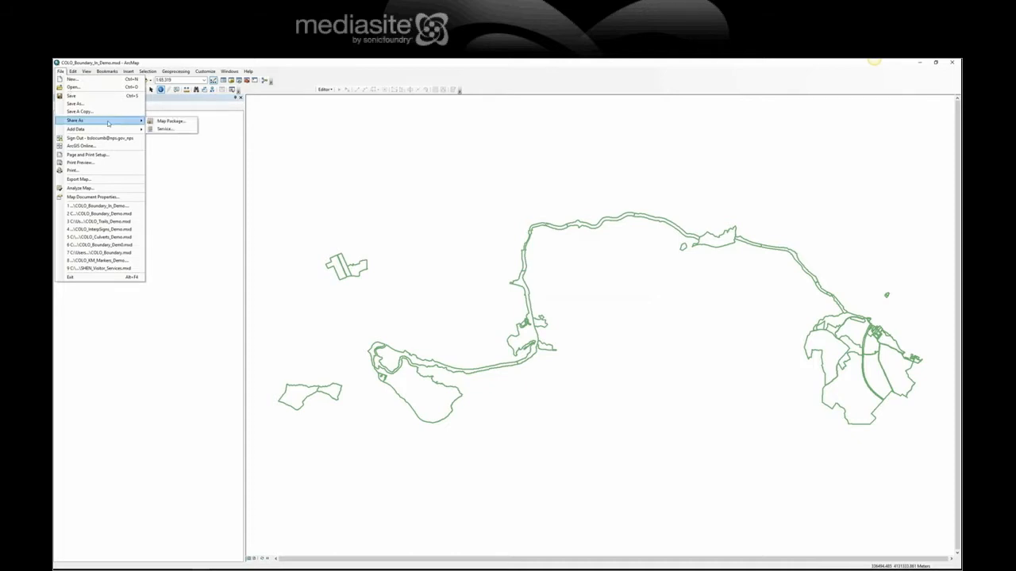
{"action": "left_click", "coordinate": [164, 129]}
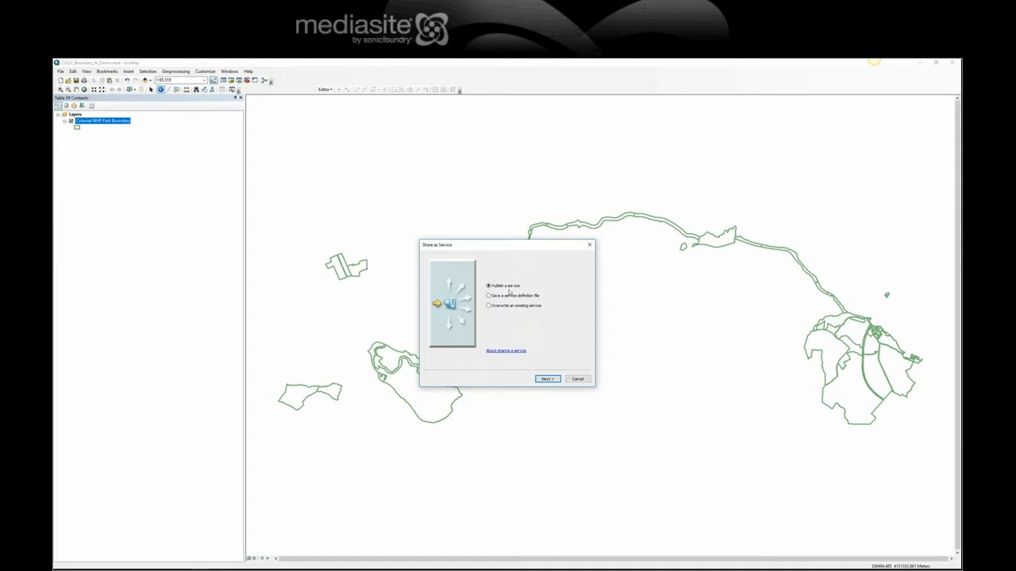
Step: Publish a new service on My Hosted Services, keeping the service name COLO_Boundary_In_Demo
{"action": "left_click", "coordinate": [546, 379]}
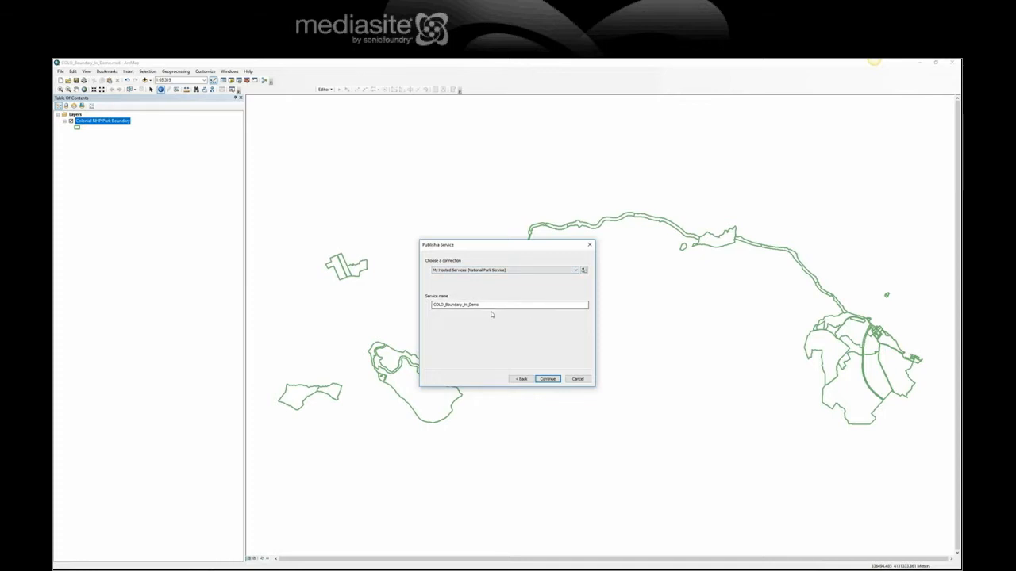
{"action": "left_click_drag", "start_coordinate": [488, 304], "coordinate": [431, 304]}
{"action": "left_click", "coordinate": [526, 306]}
{"action": "left_click", "coordinate": [551, 377]}
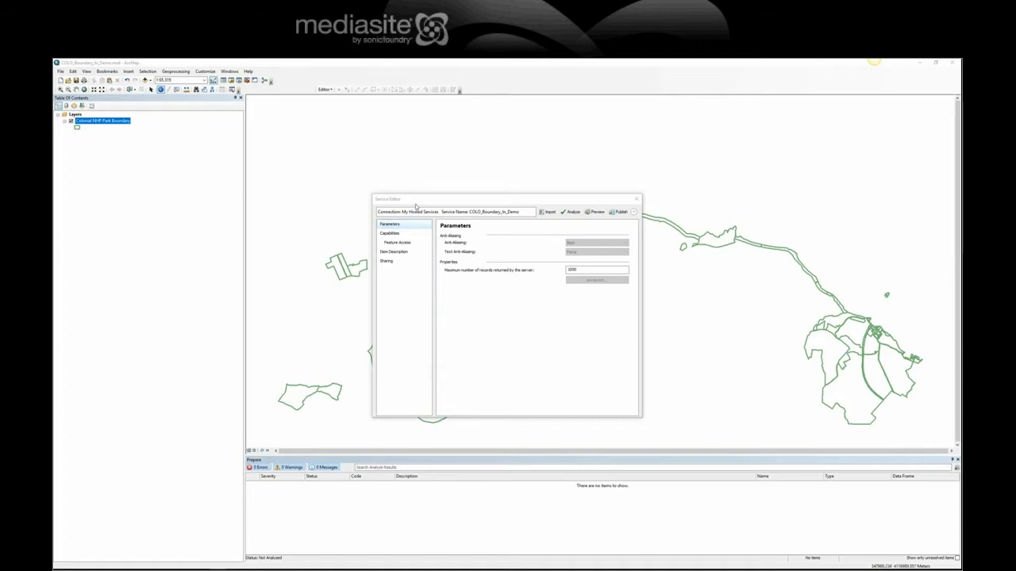
Step: Review the service's Capabilities and Feature Access (Query only), ending on the Item Description page
{"action": "left_click_drag", "start_coordinate": [419, 205], "coordinate": [416, 175]}
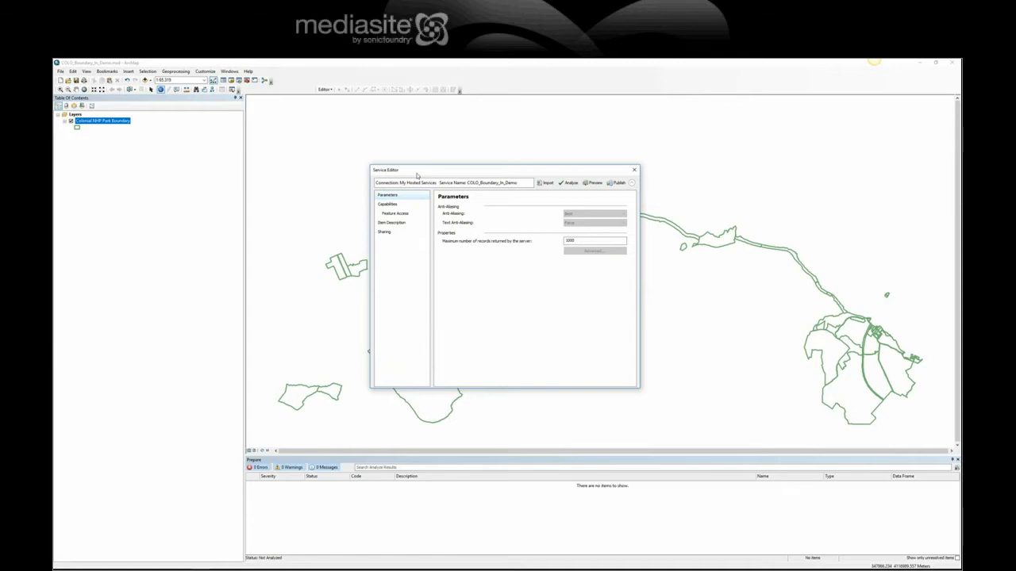
{"action": "left_click", "coordinate": [389, 204]}
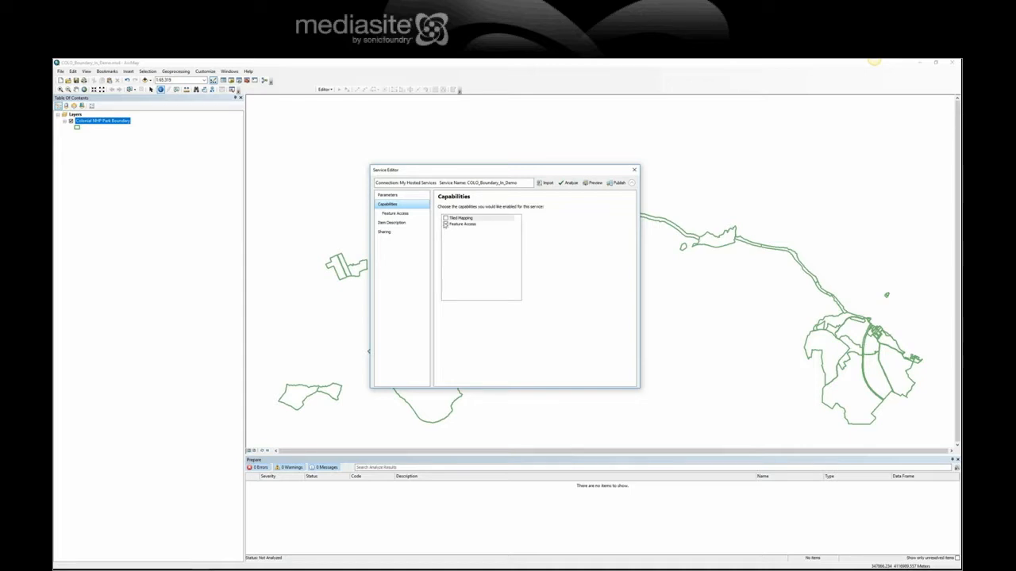
{"action": "left_click", "coordinate": [402, 223]}
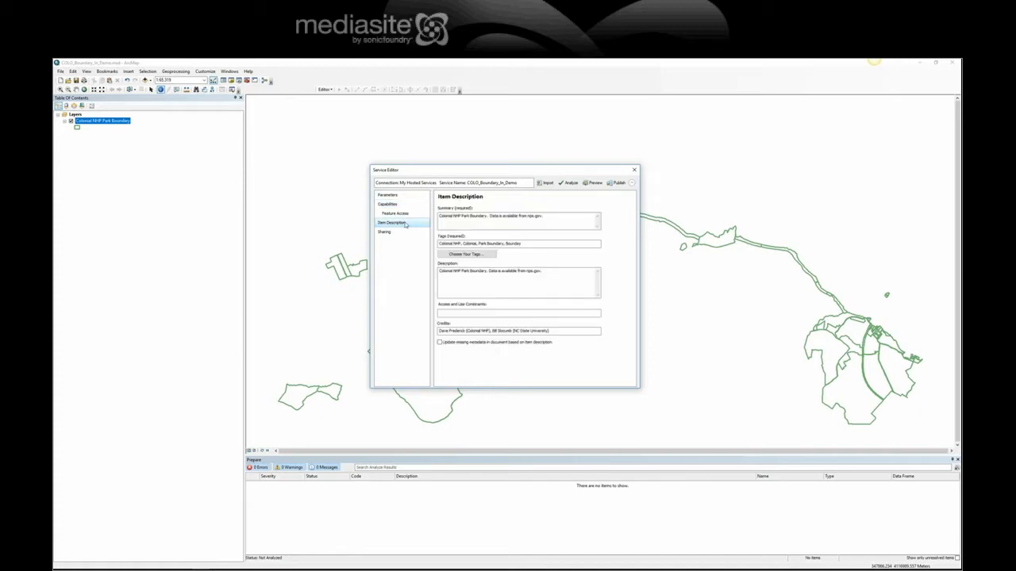
{"action": "left_click", "coordinate": [396, 205]}
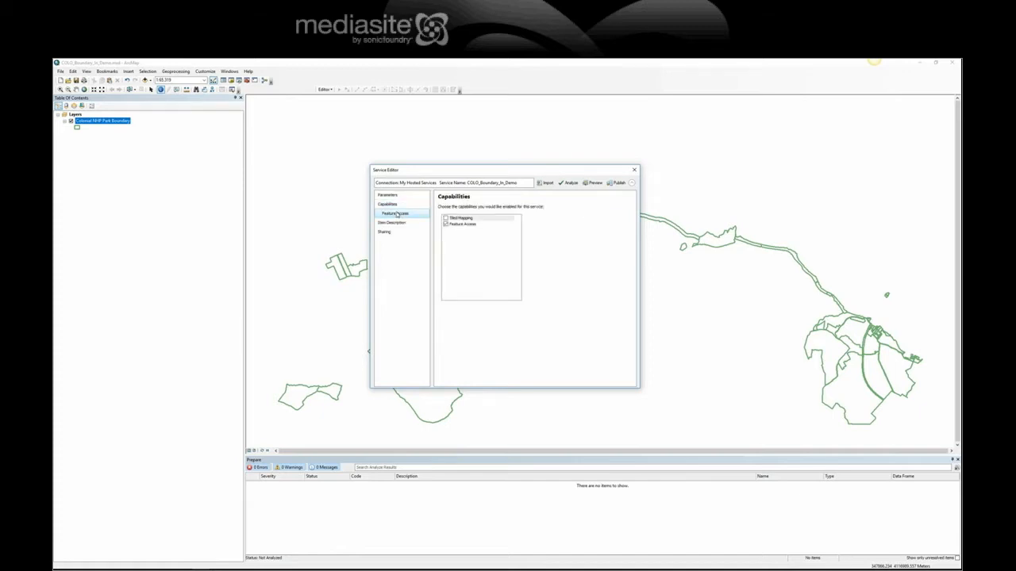
{"action": "left_click", "coordinate": [397, 214]}
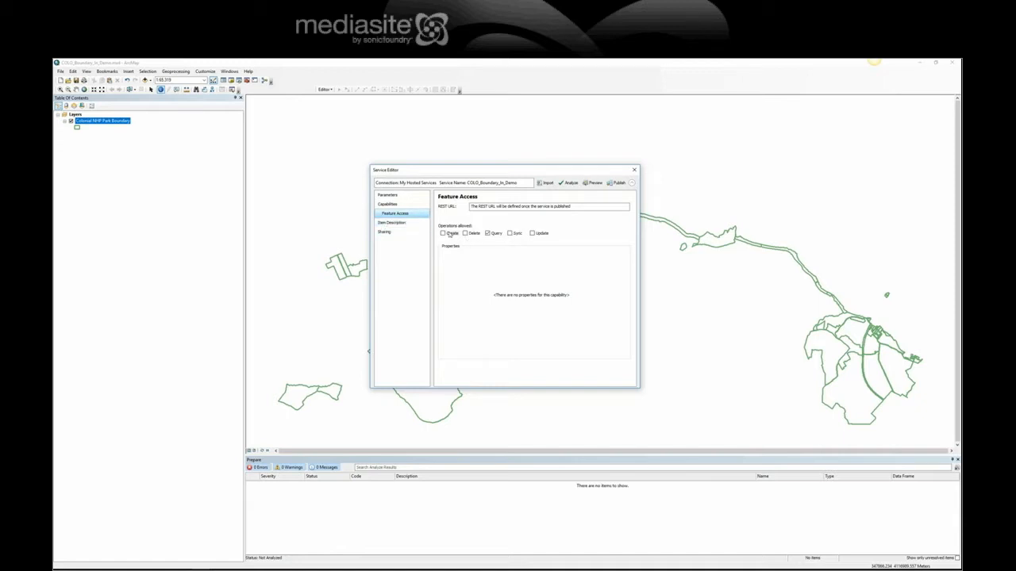
{"action": "left_click", "coordinate": [400, 223]}
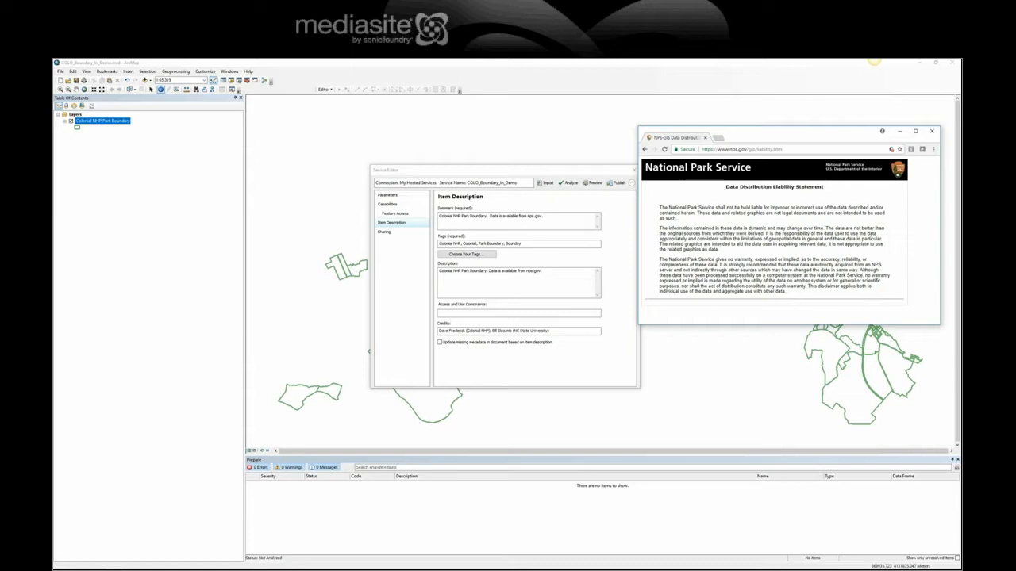
Step: Paste the NPS liability disclaimer into Access and Use Constraints and analyze: 0 errors, 2 warnings, 2 messages
{"action": "left_click_drag", "start_coordinate": [960, 76], "coordinate": [614, 109]}
{"action": "key", "text": "ctrl+a"}
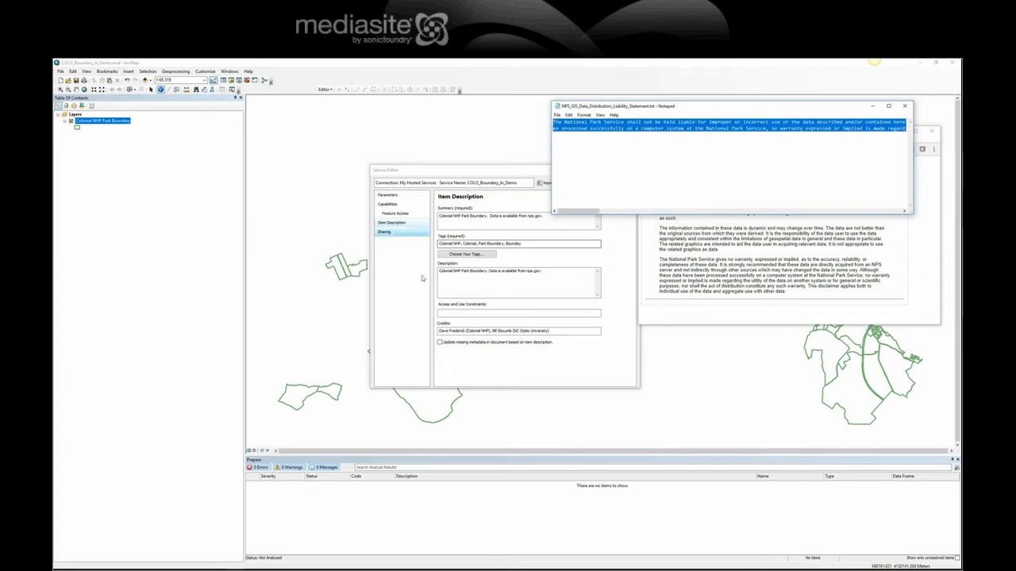
{"action": "left_click", "coordinate": [450, 312]}
{"action": "key", "text": "ctrl+v"}
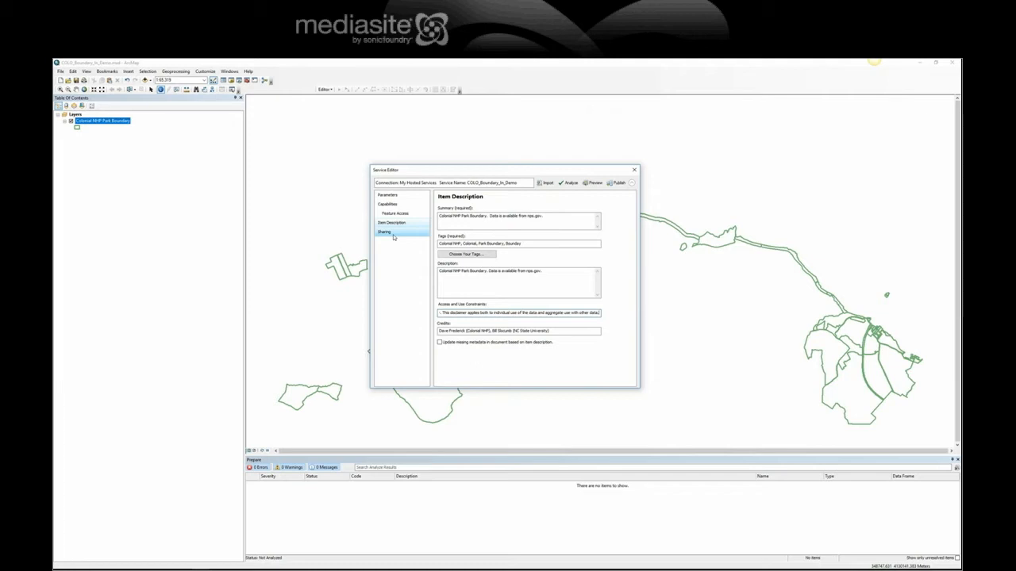
{"action": "left_click", "coordinate": [570, 183]}
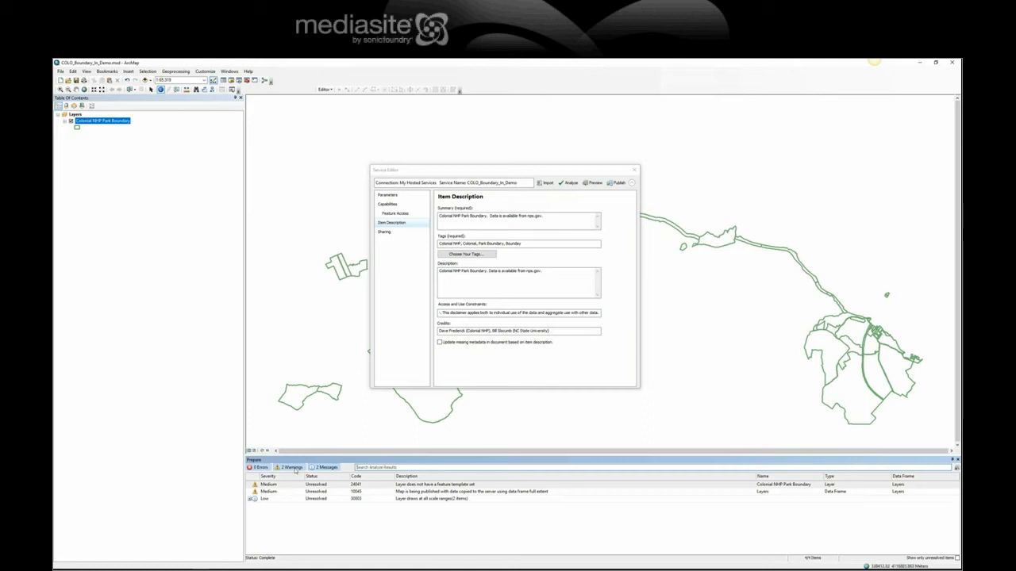
Step: Publish COLO_Boundary_In_Demo to ArcGIS Online and dismiss the success message
{"action": "left_click", "coordinate": [617, 184]}
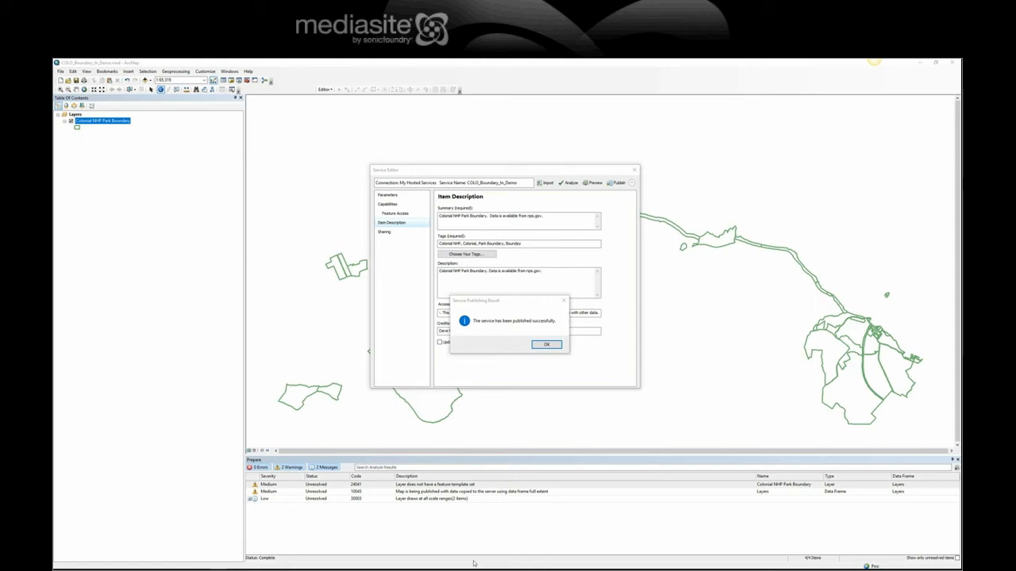
{"action": "left_click", "coordinate": [550, 342]}
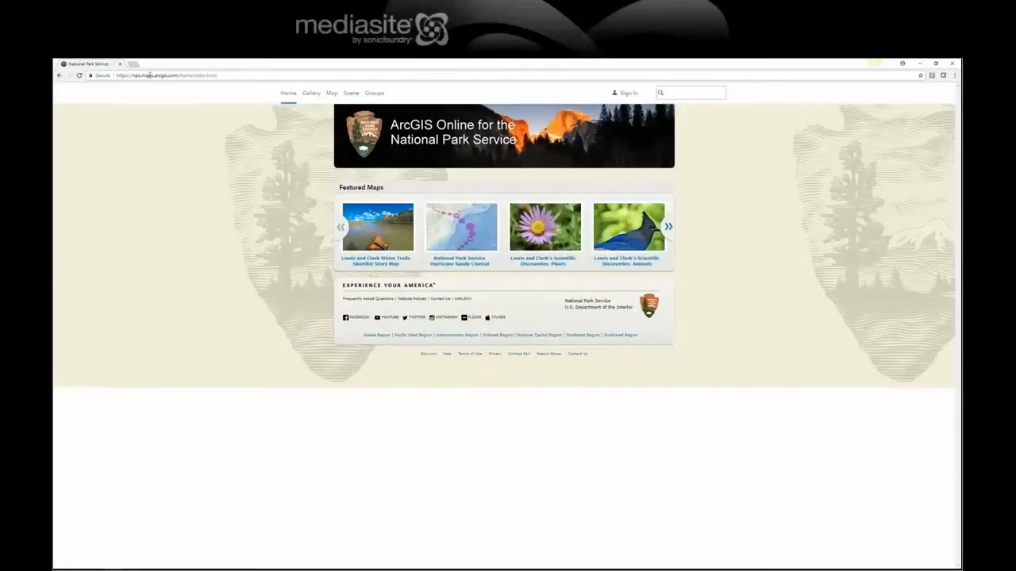
Step: Sign in with the National Park Service account and open COLO_Boundary_In_Demo from the home folder
{"action": "left_click", "coordinate": [618, 95]}
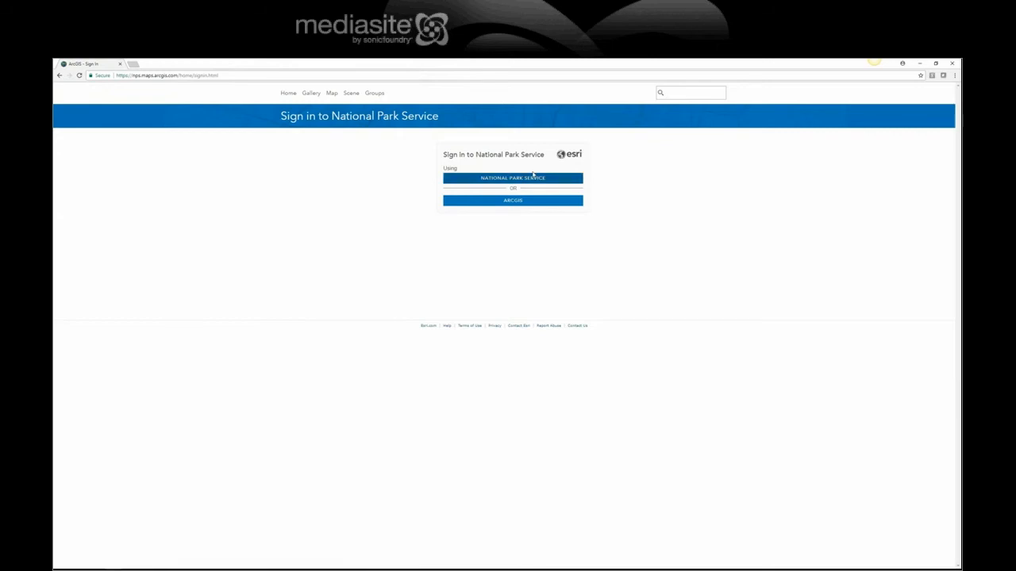
{"action": "left_click", "coordinate": [530, 179]}
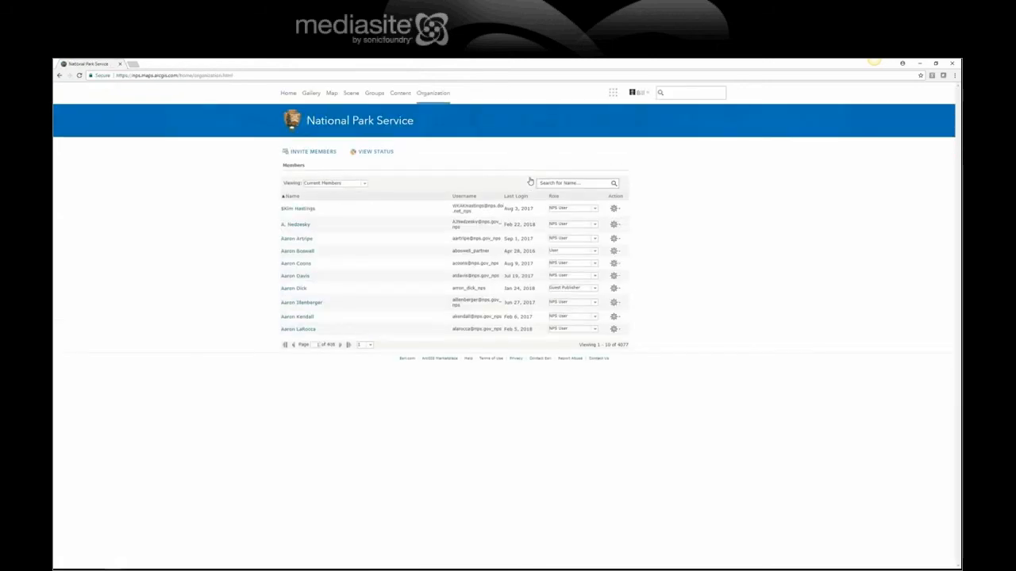
{"action": "left_click", "coordinate": [402, 94]}
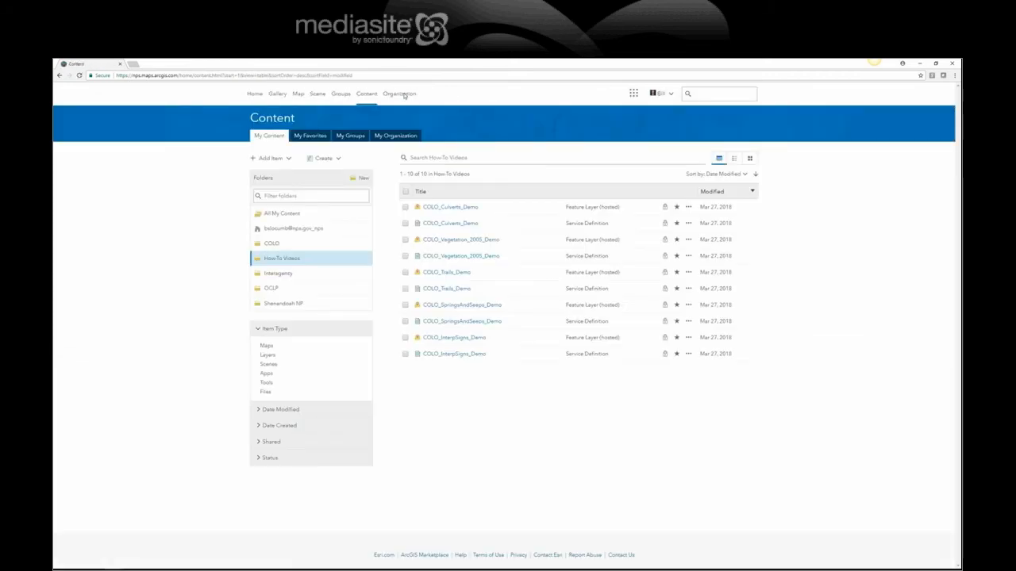
{"action": "left_click", "coordinate": [296, 230]}
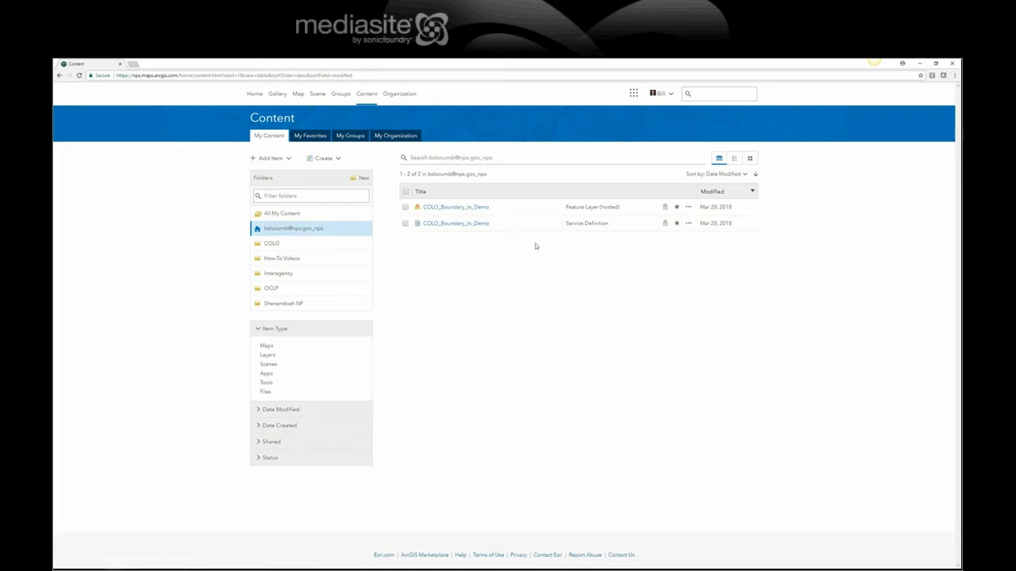
{"action": "left_click", "coordinate": [471, 209]}
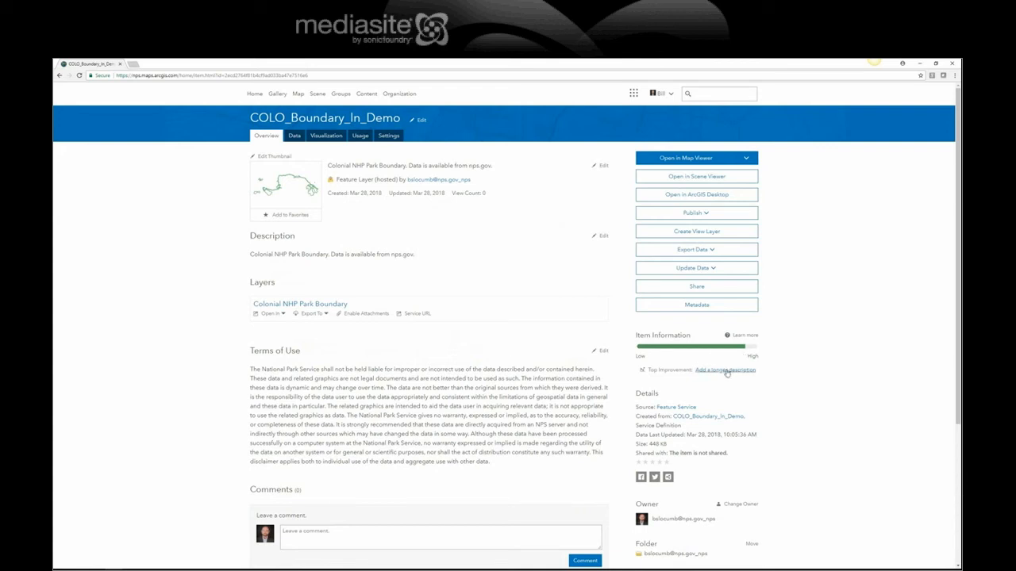
Step: View the layer in Map Viewer, check Jamestown Island (1,450.34 acres), then return to PowerPoint slide 2
{"action": "left_click", "coordinate": [687, 161]}
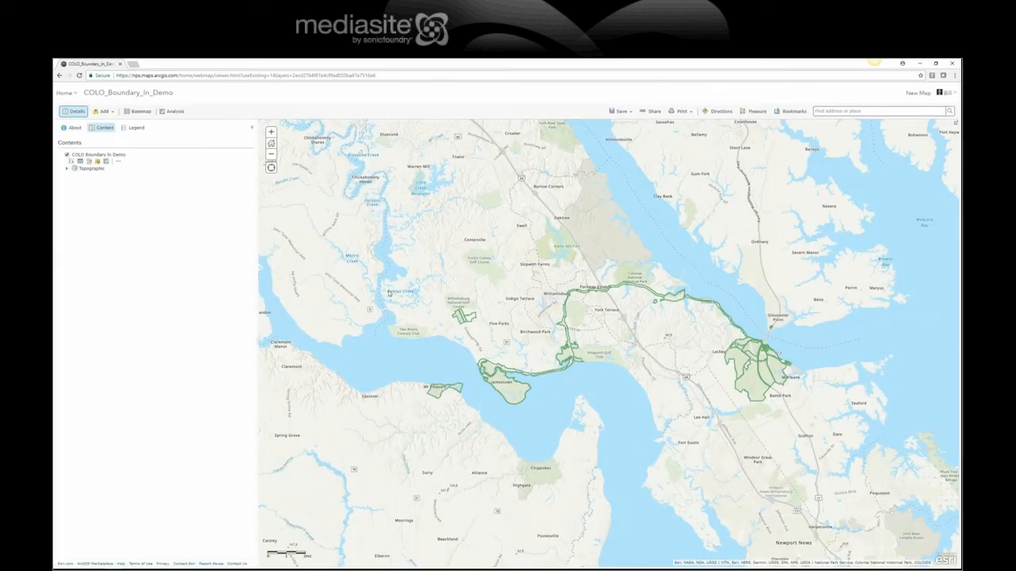
{"action": "left_click", "coordinate": [512, 389]}
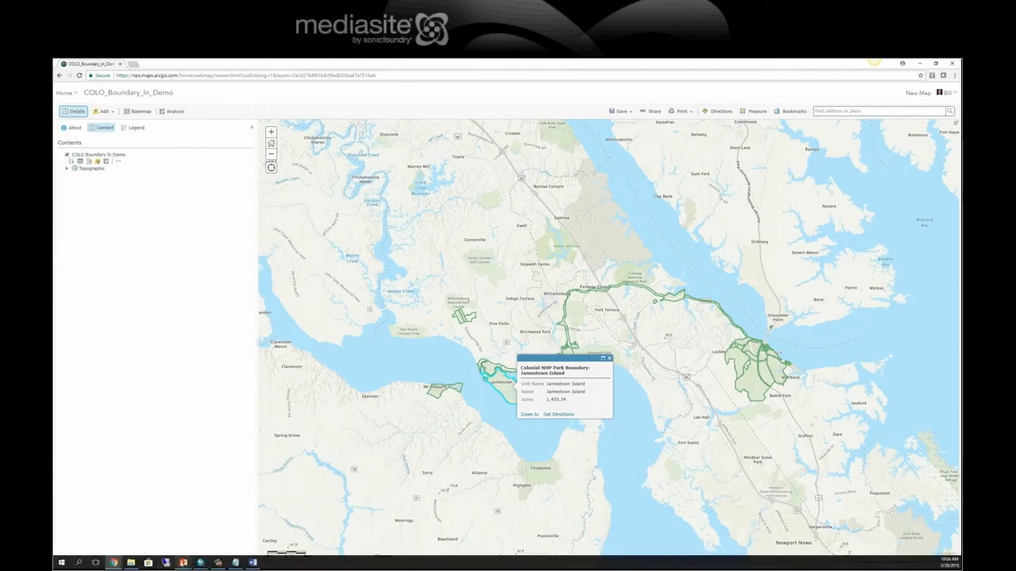
{"action": "left_click", "coordinate": [183, 562]}
{"action": "key", "text": "Up"}
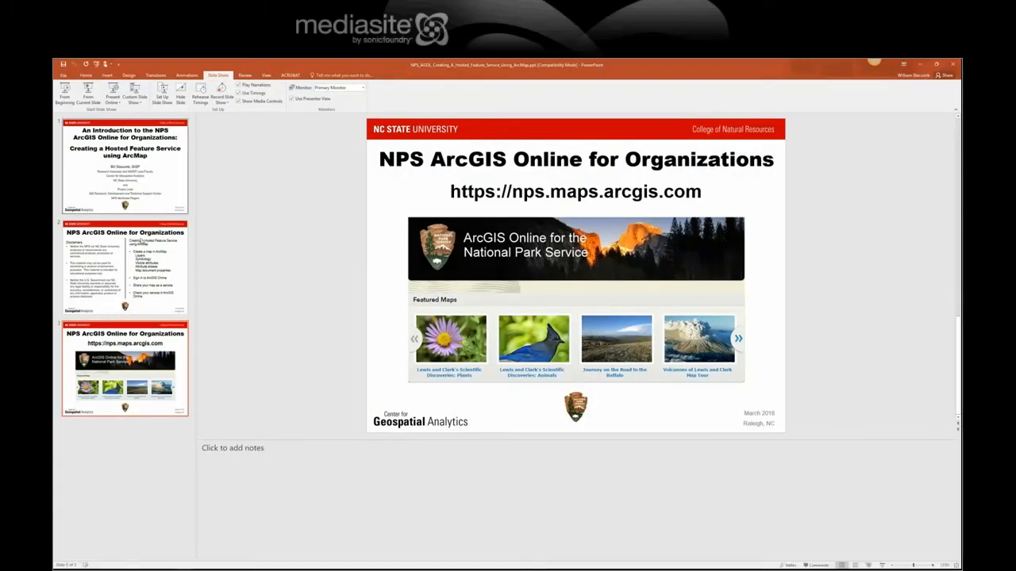
{"action": "left_click", "coordinate": [882, 565]}
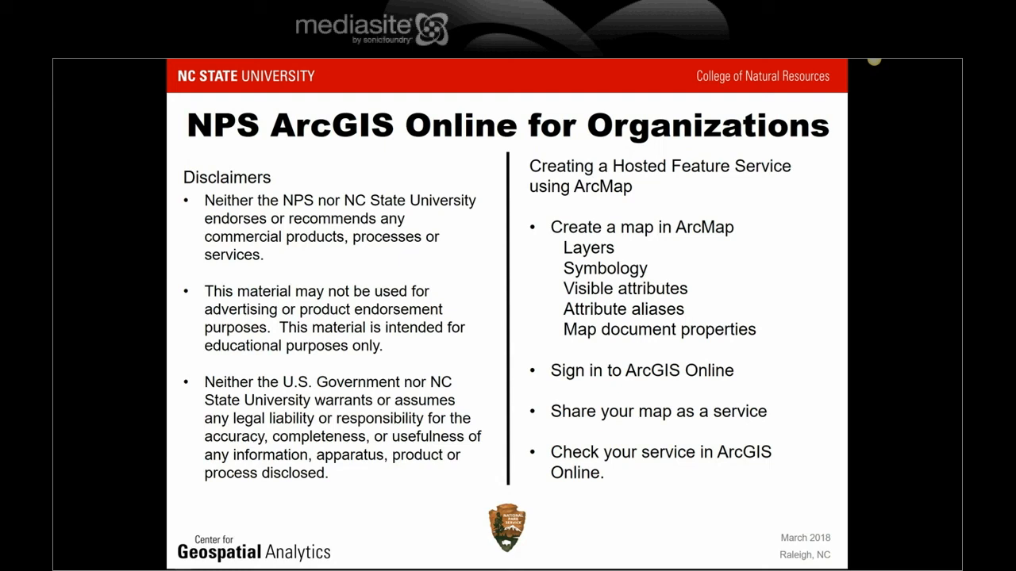
{"action": "key", "text": "Escape"}
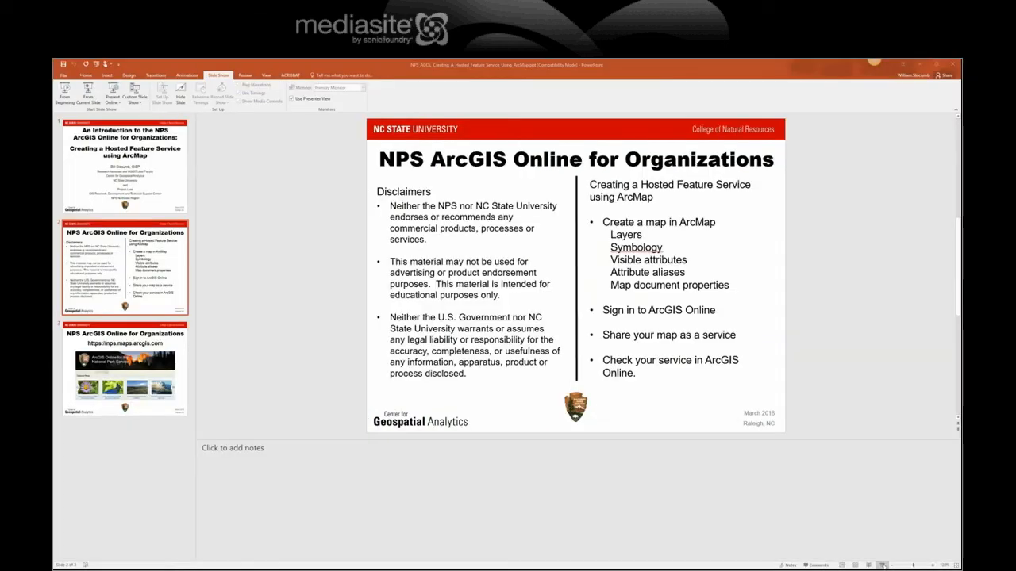